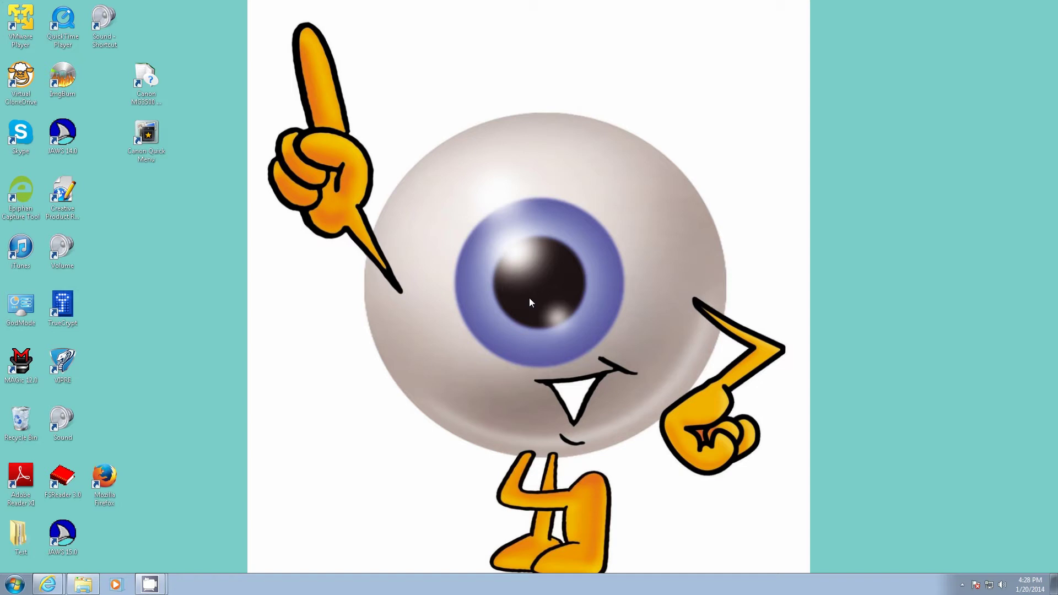
# - Switch to YouTube in Internet Explorer and open its Upload page through the screen reader's list of links
pyautogui.hotkey('alt', 'Tab')
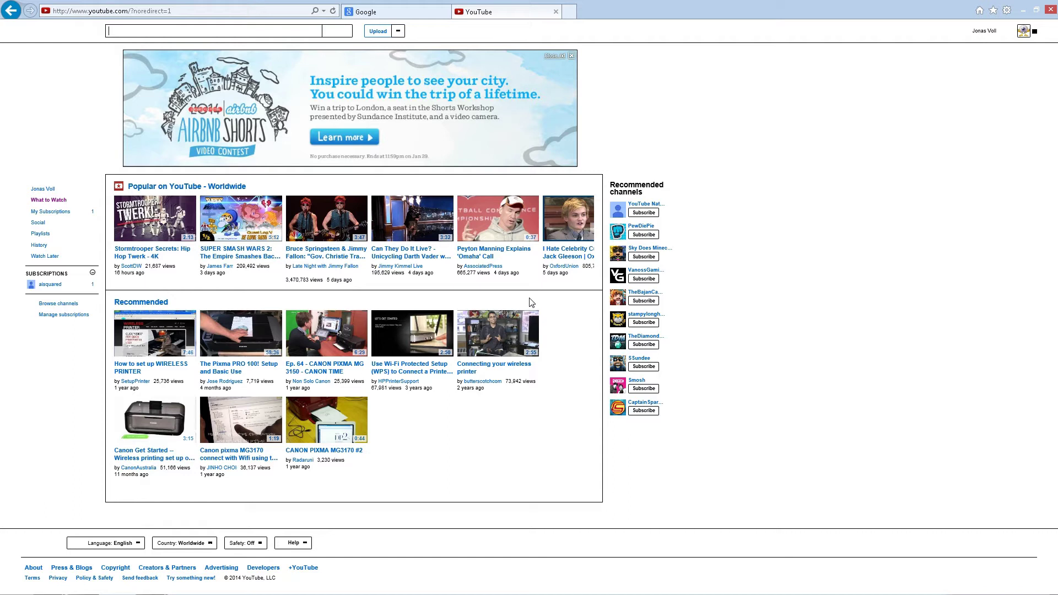
pyautogui.press('Insert+F7')
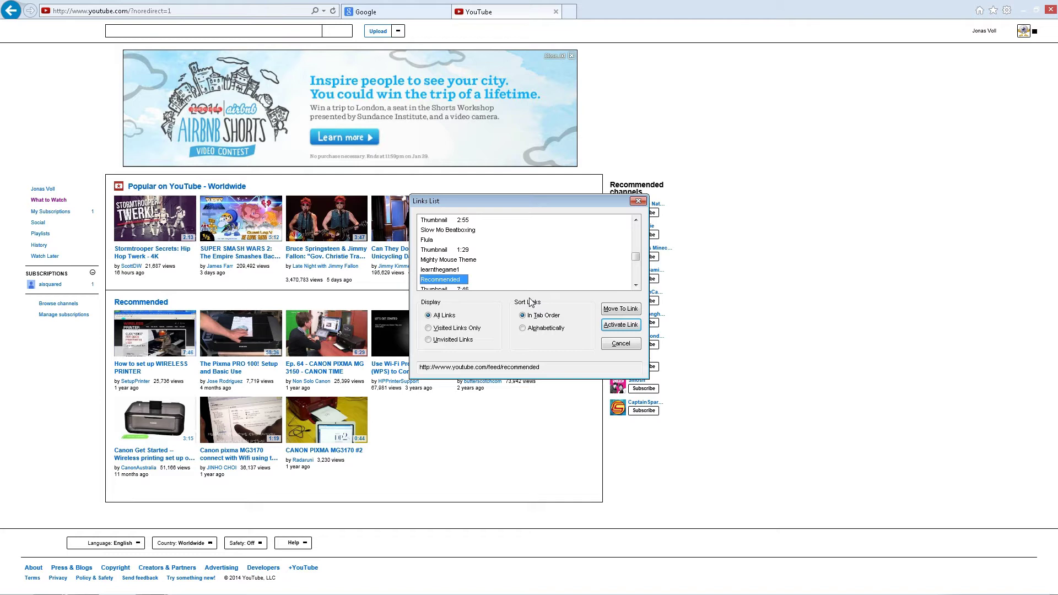
pyautogui.press('u')
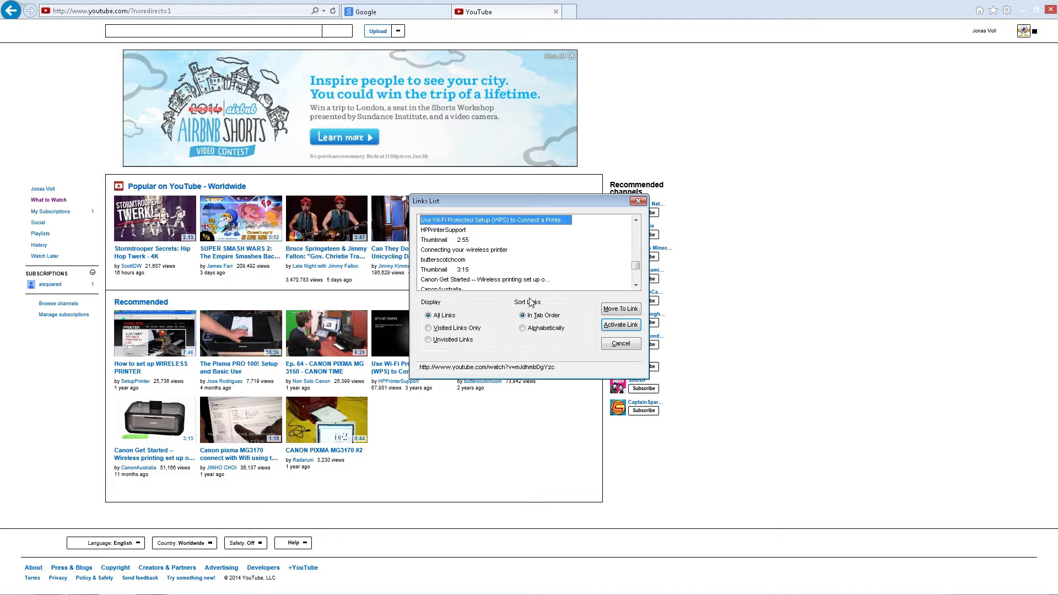
pyautogui.press('u')
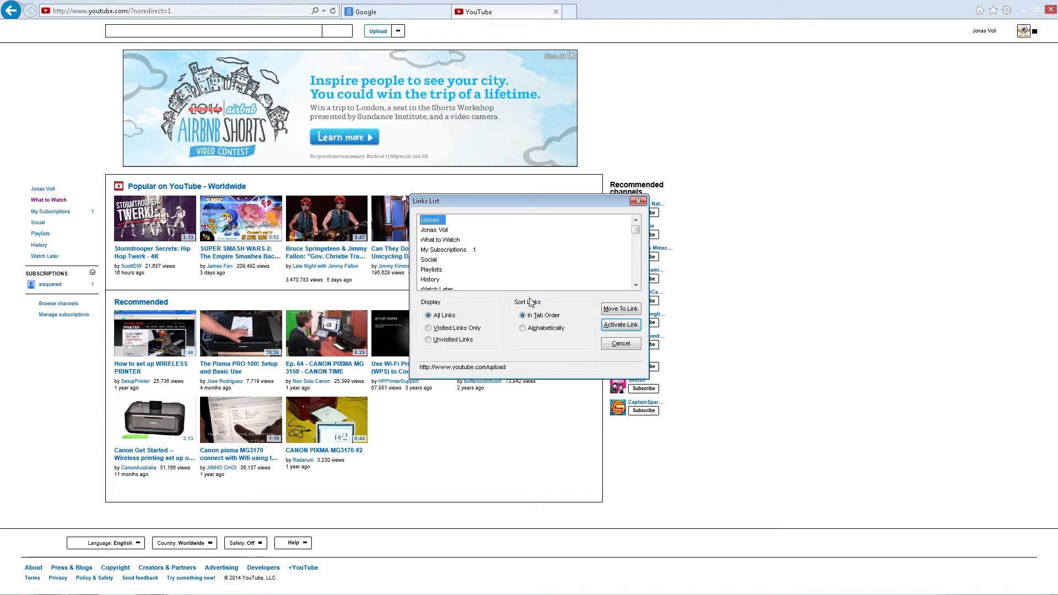
pyautogui.press('Return')
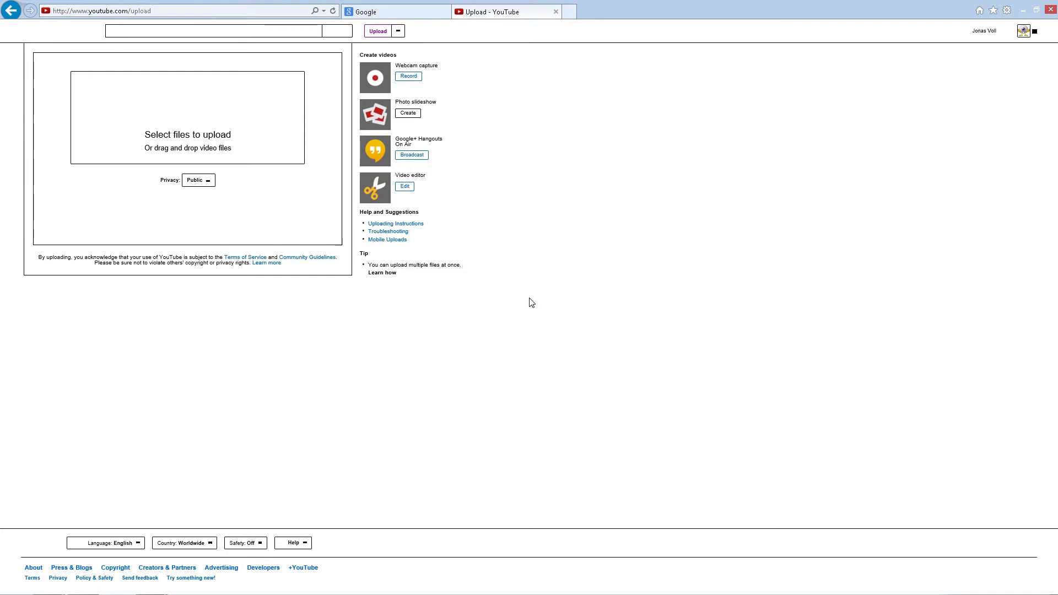
# - Open the video file chooser by activating Choose files from the screen reader's list of page buttons
pyautogui.press('Insert+F3')
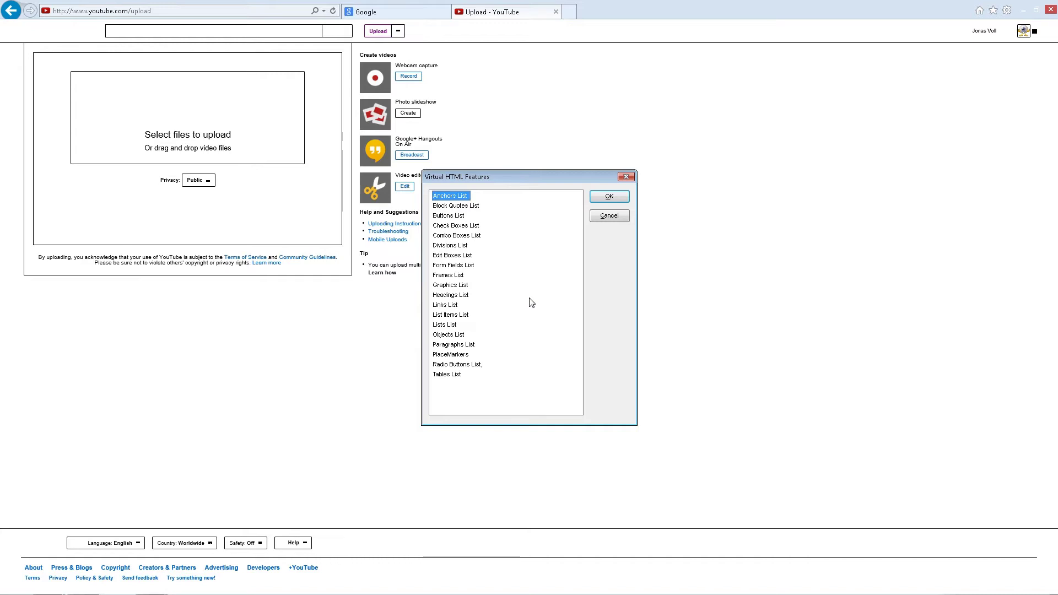
pyautogui.press('Down')
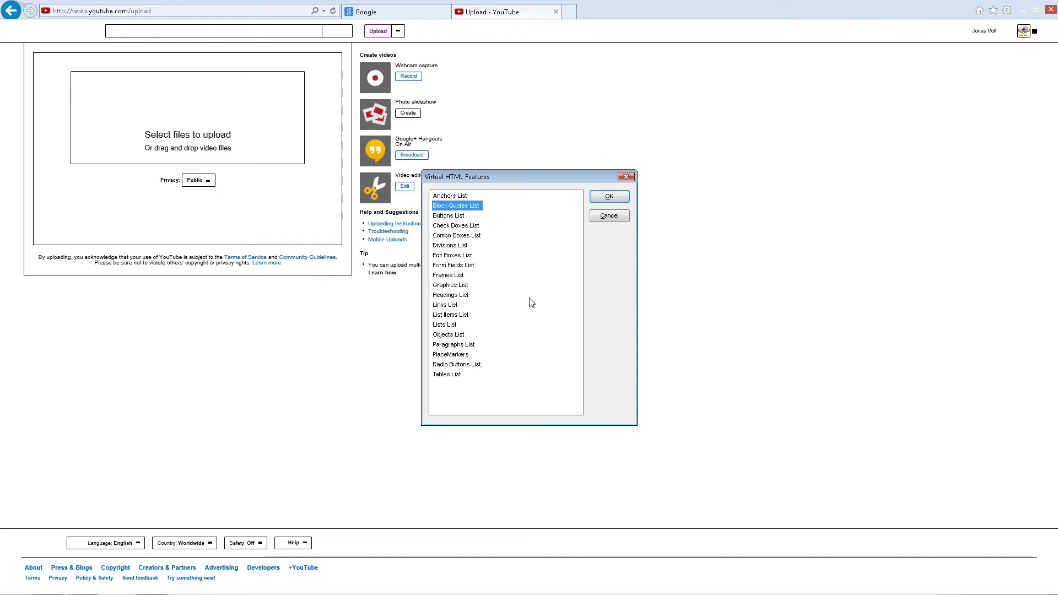
pyautogui.press('Down')
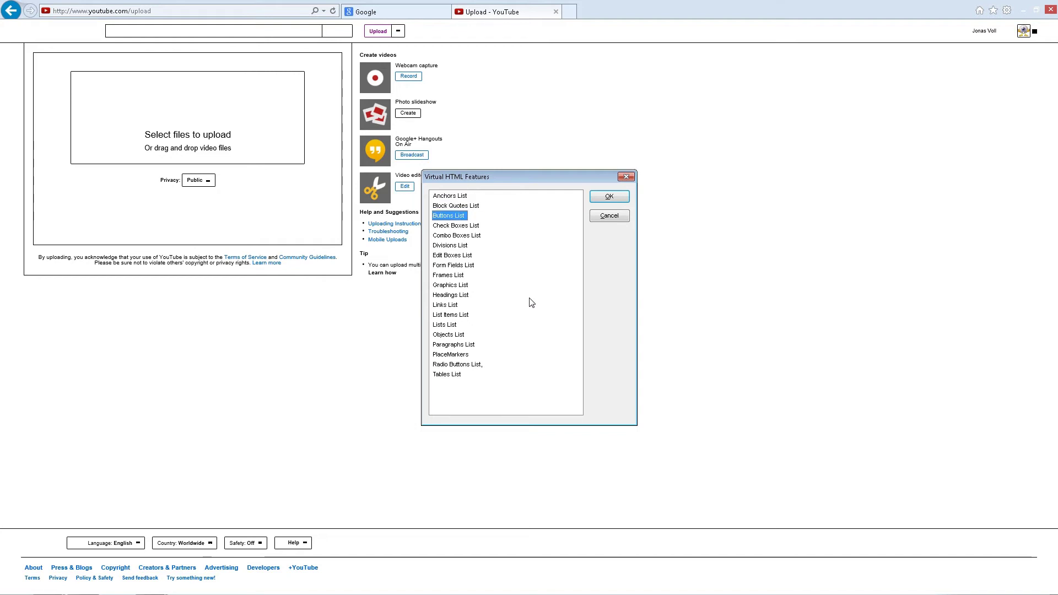
pyautogui.press('Return')
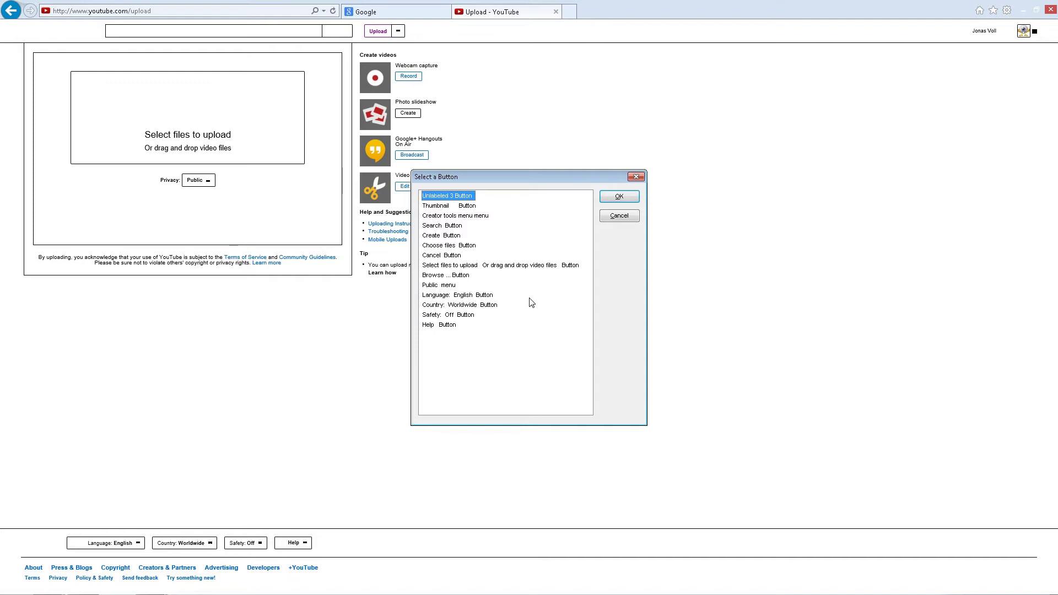
pyautogui.press('c')
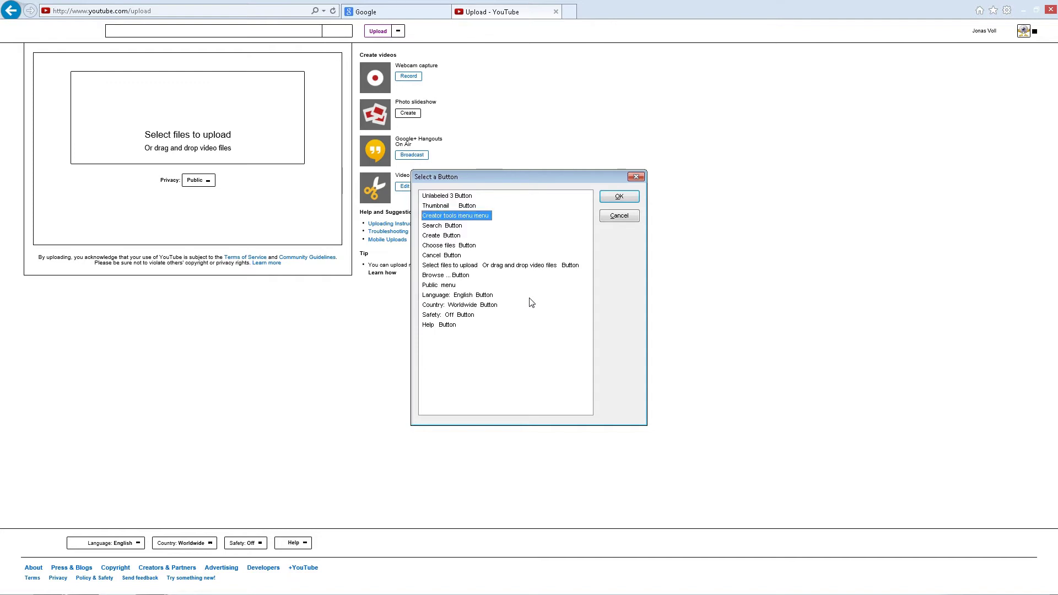
pyautogui.press('c')
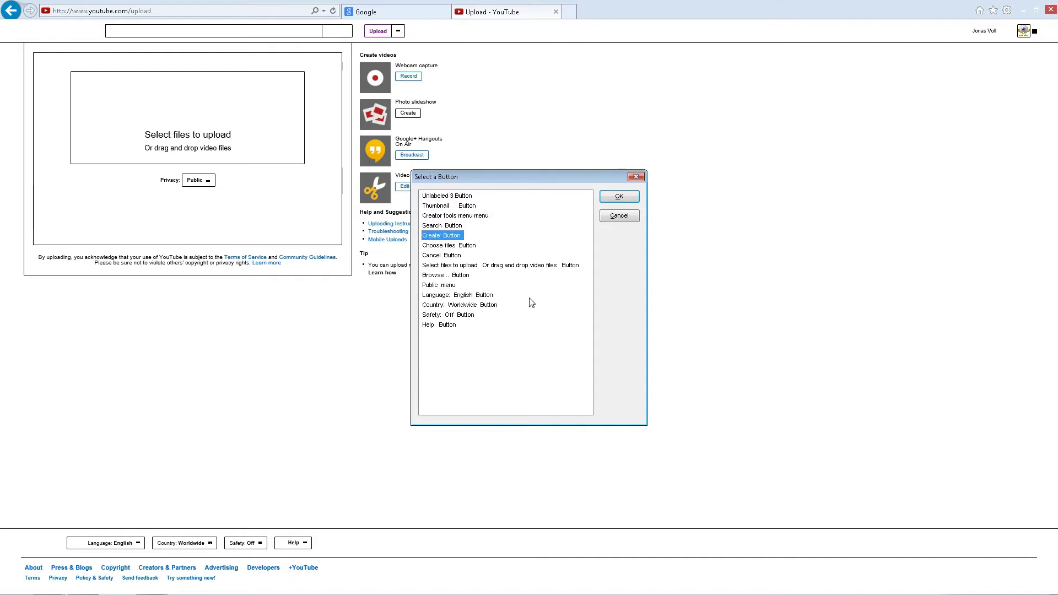
pyautogui.press('c')
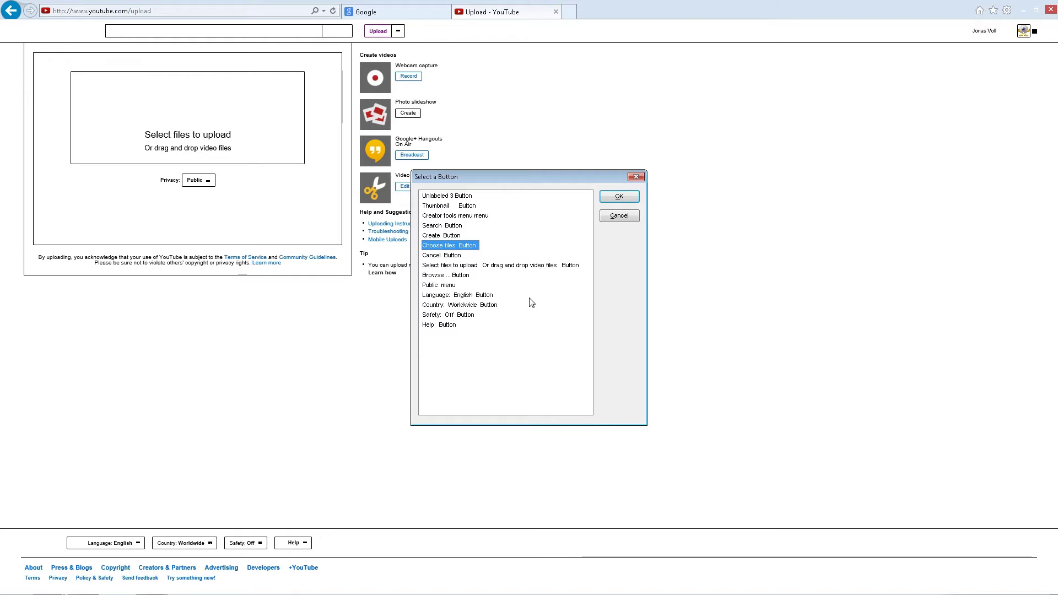
pyautogui.press('Return')
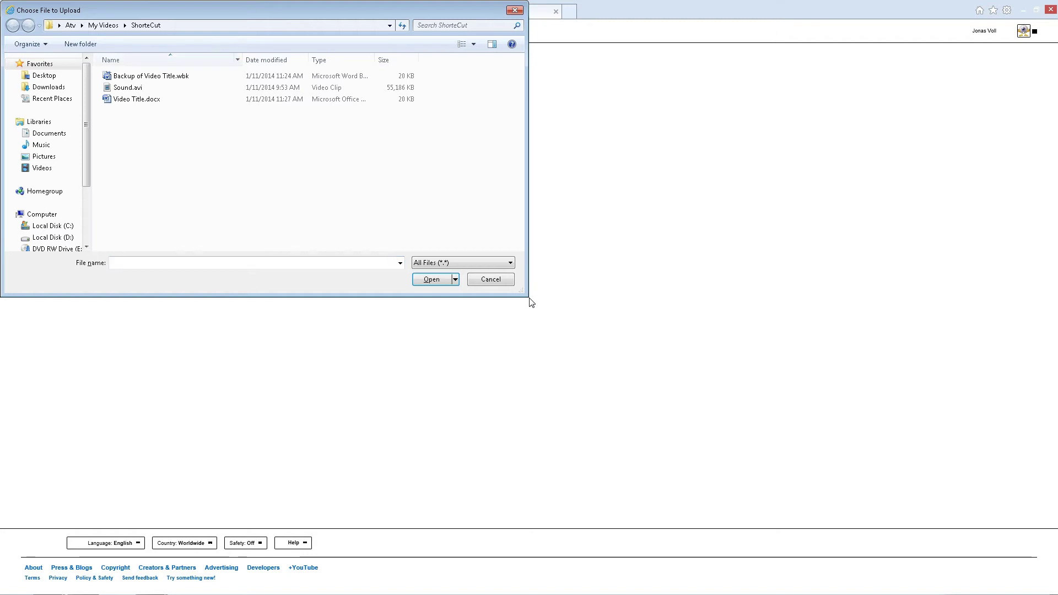
# - Go up from the ShorteCut folder to My Videos and open the AccessTelevision-Webpage shortcut folder
pyautogui.hotkey('shift', 'Tab')
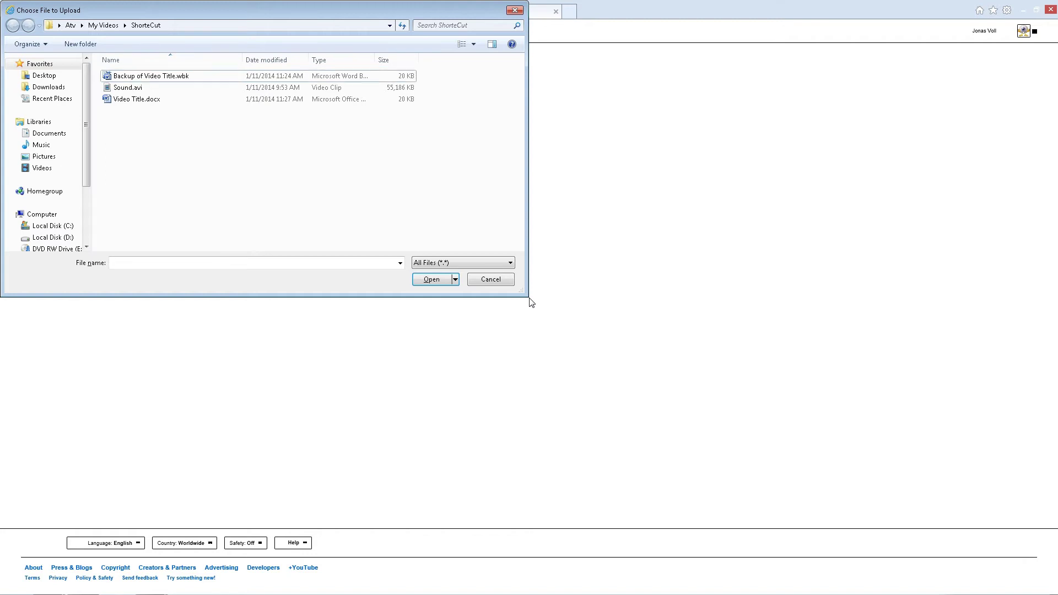
pyautogui.press('Down')
pyautogui.press('Up')
pyautogui.press('BackSpace')
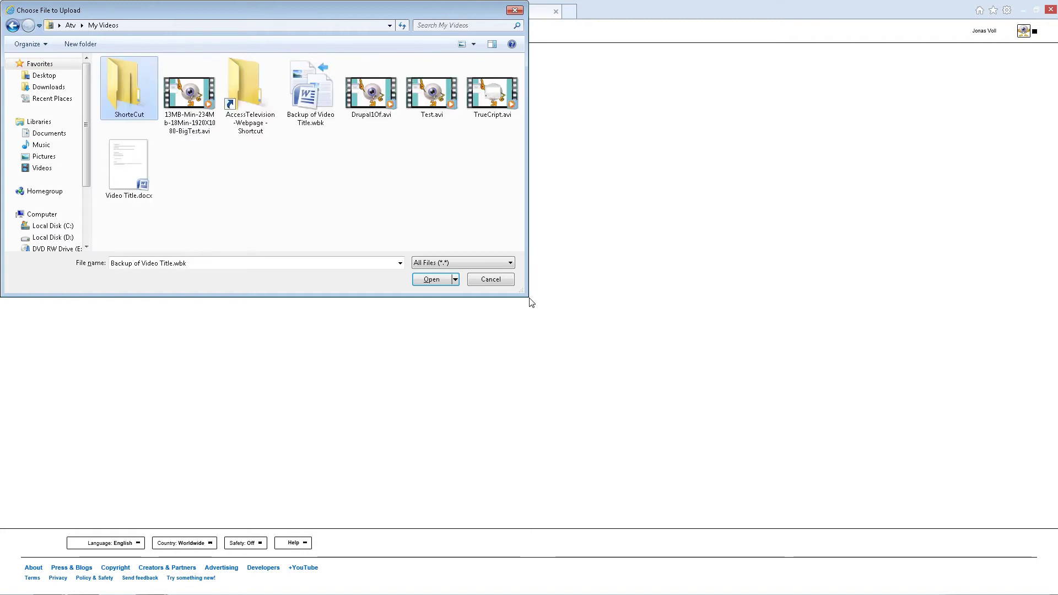
pyautogui.press('Down')
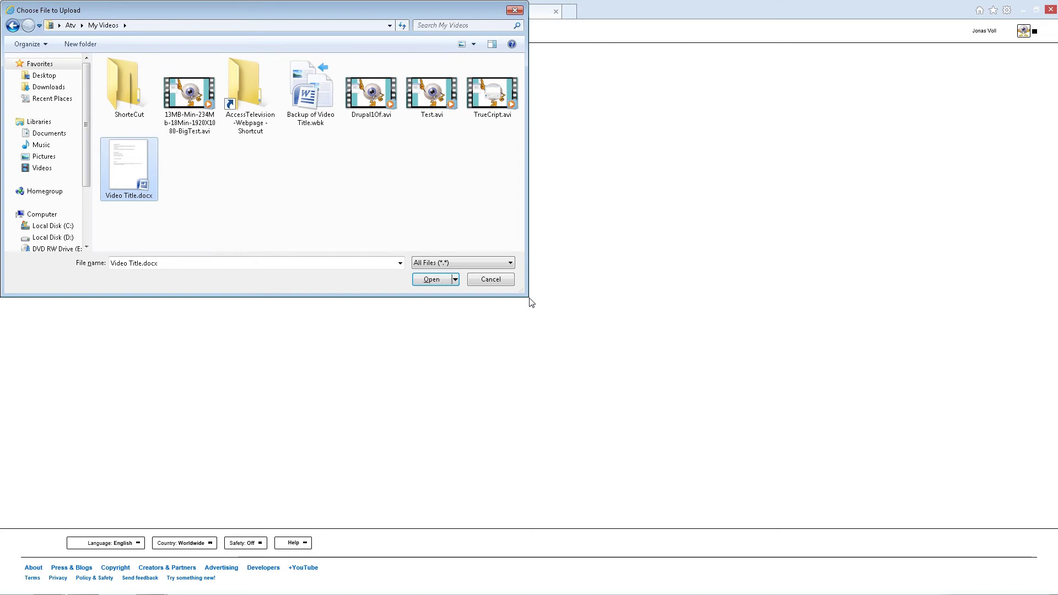
pyautogui.press('a')
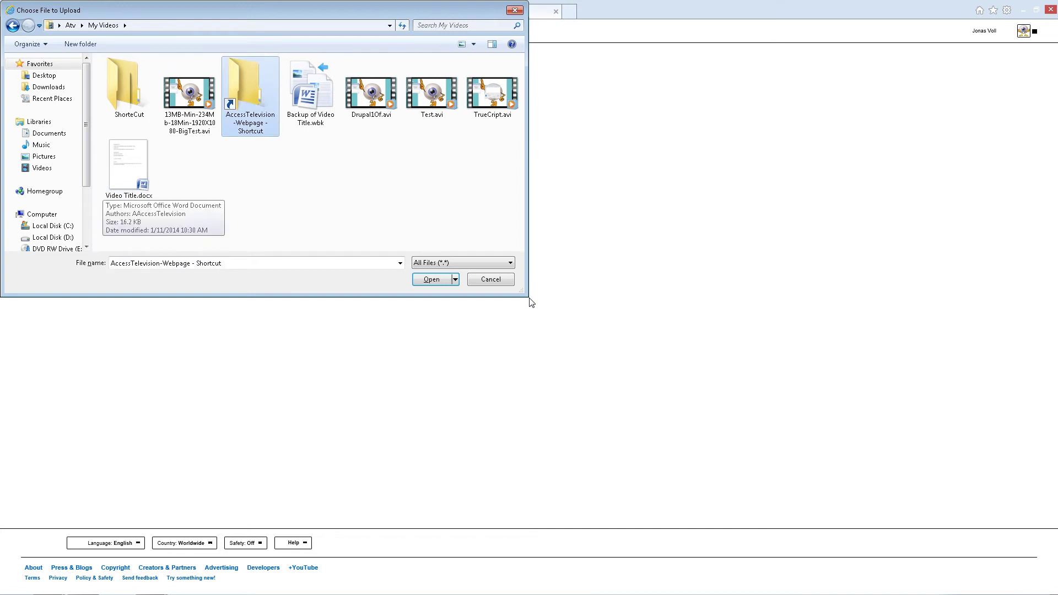
pyautogui.press('Return')
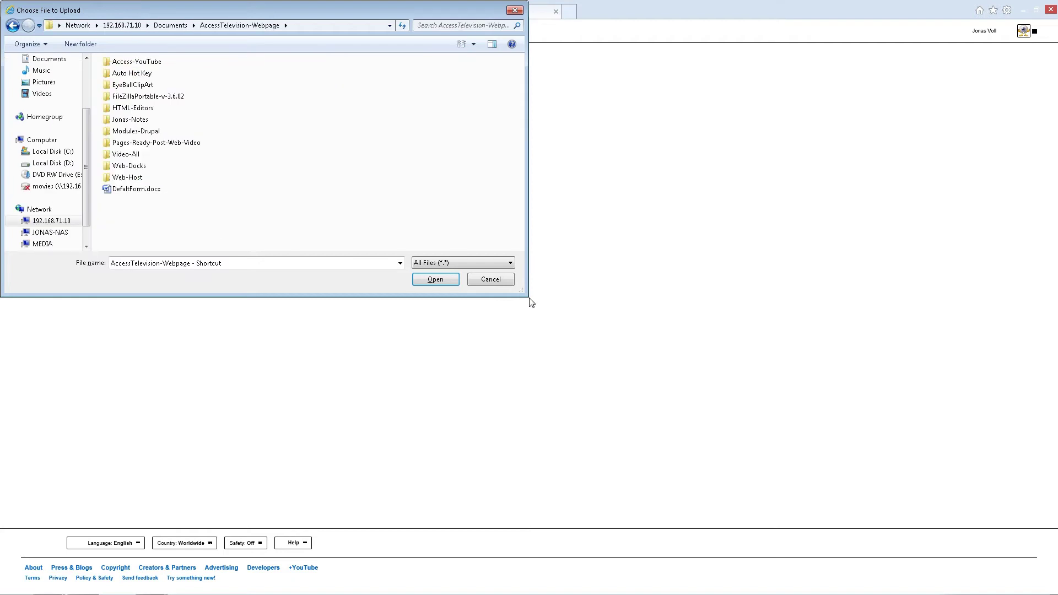
# - Upload "Overview of Viera Panasonic Television & Voice Guidance.avi" from the TV-Overview folder inside Pages-Ready-Post-Web-Video
pyautogui.press('p')
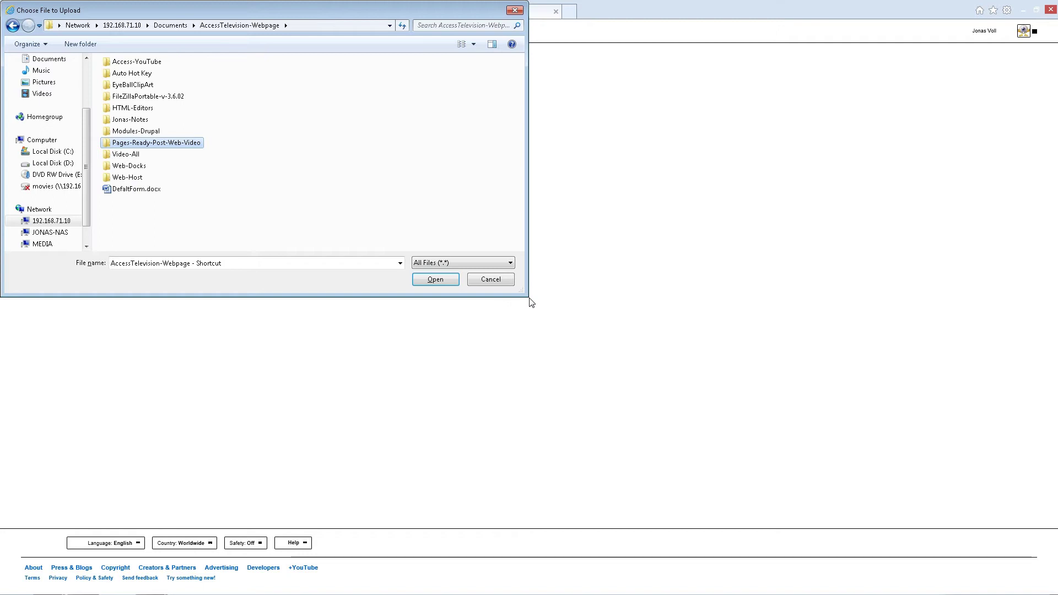
pyautogui.press('Return')
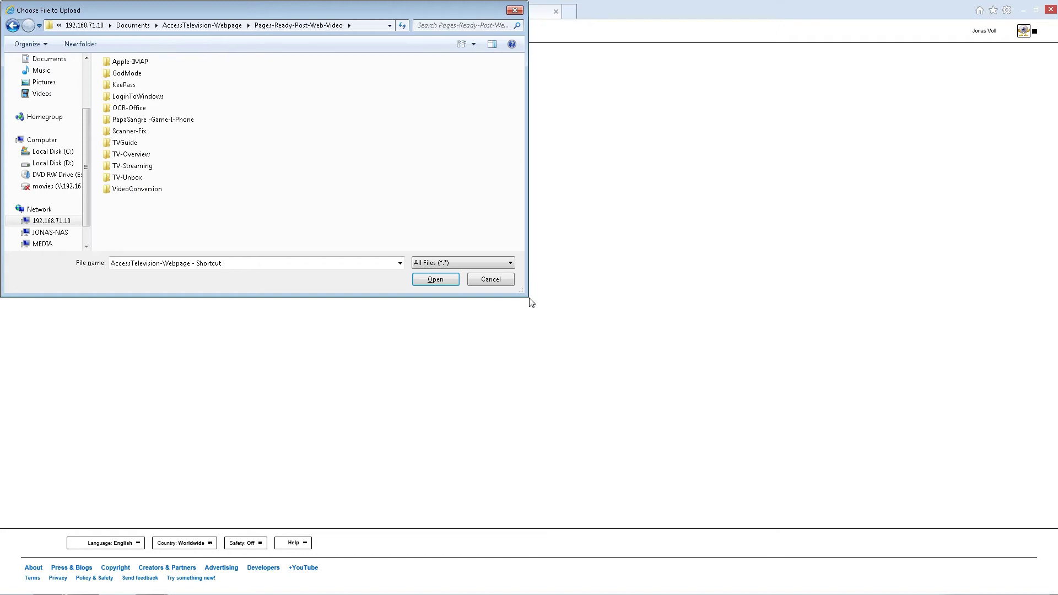
pyautogui.press('t')
pyautogui.press('Down')
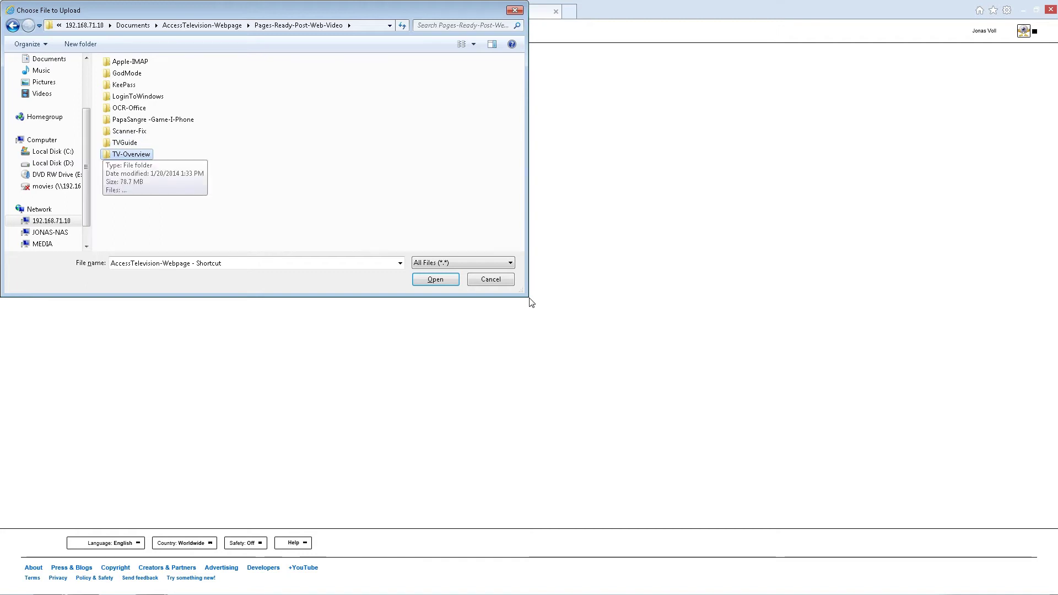
pyautogui.press('Return')
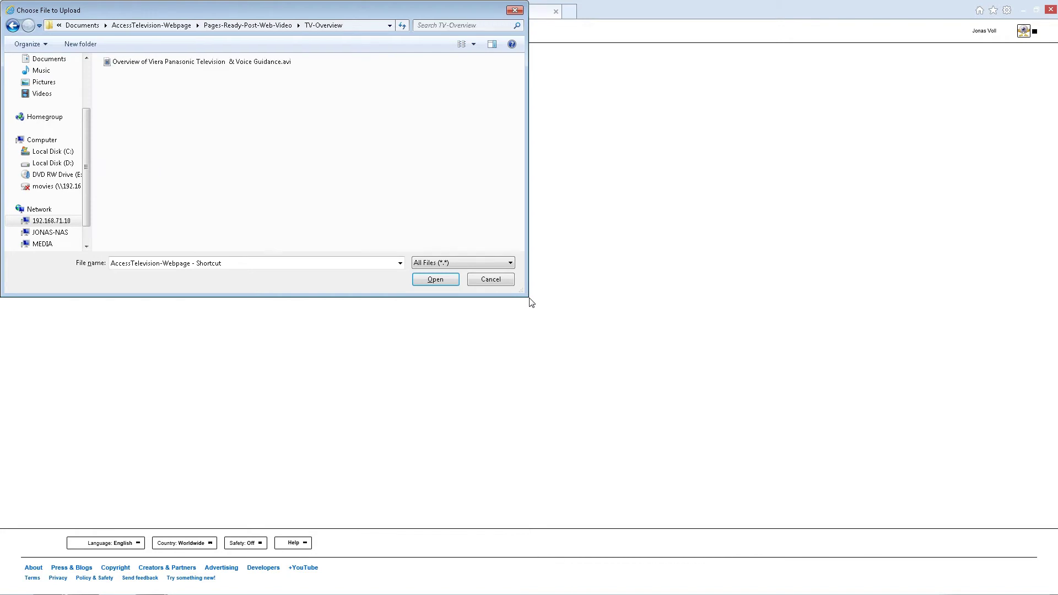
pyautogui.press('Down')
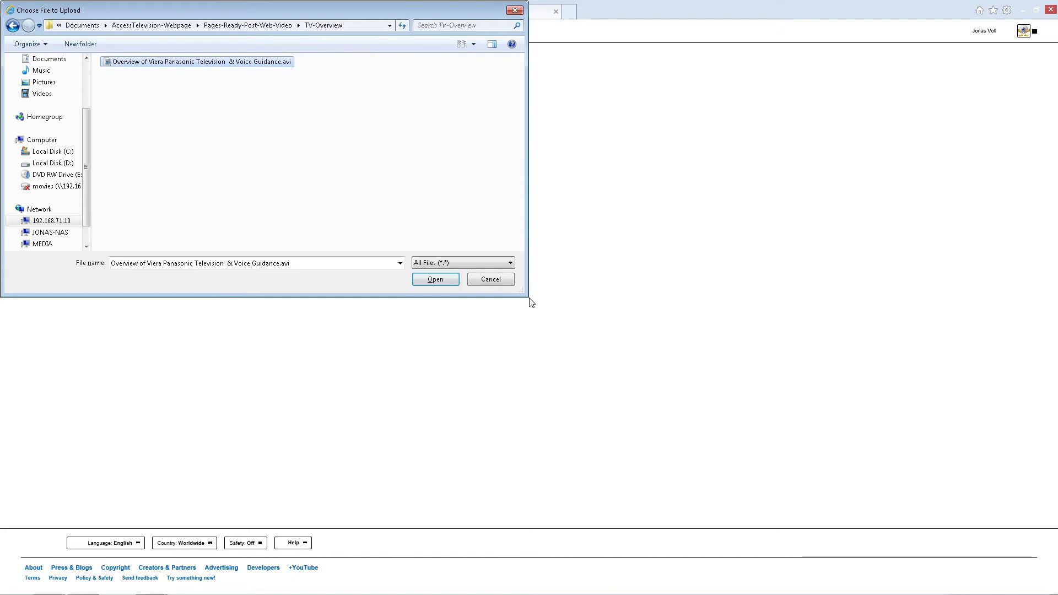
pyautogui.press('Return')
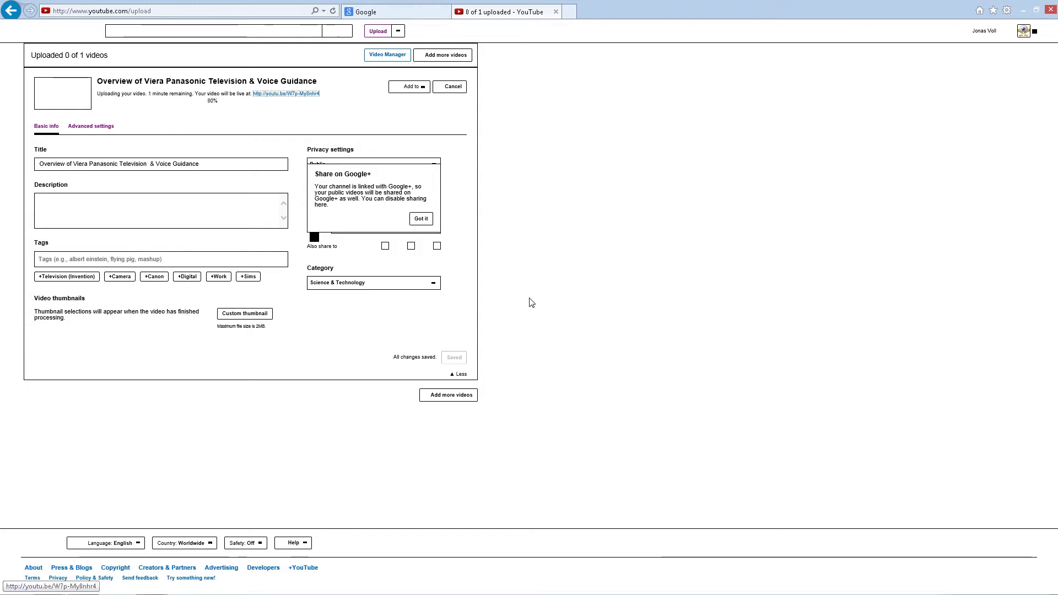
# - Open the uploading video's live link in a new window, copy its full web address, and close that window
pyautogui.hotkey('shift', 'F10')
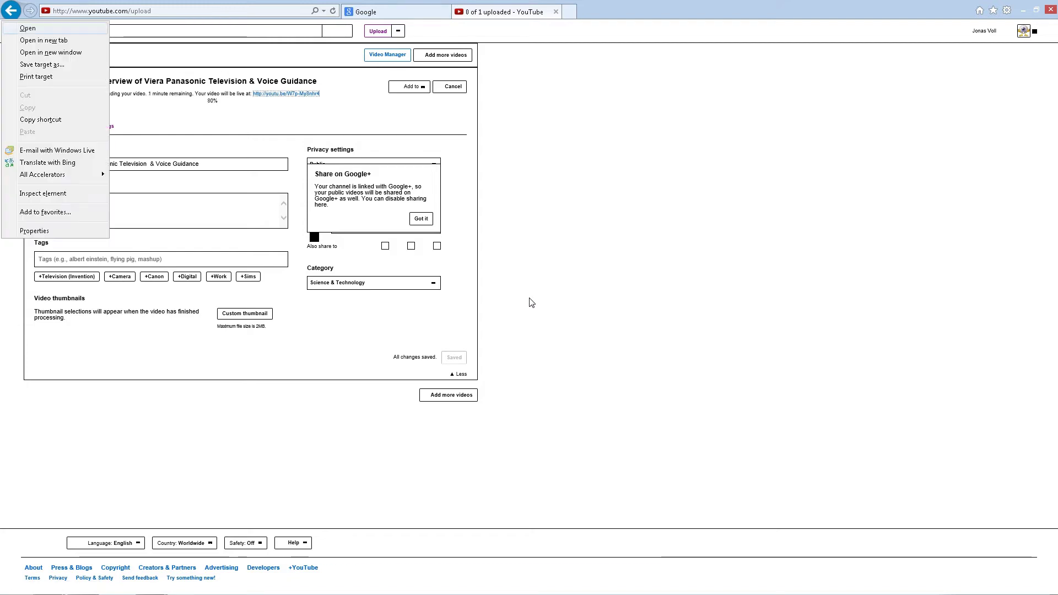
pyautogui.press('Down')
pyautogui.press('Down')
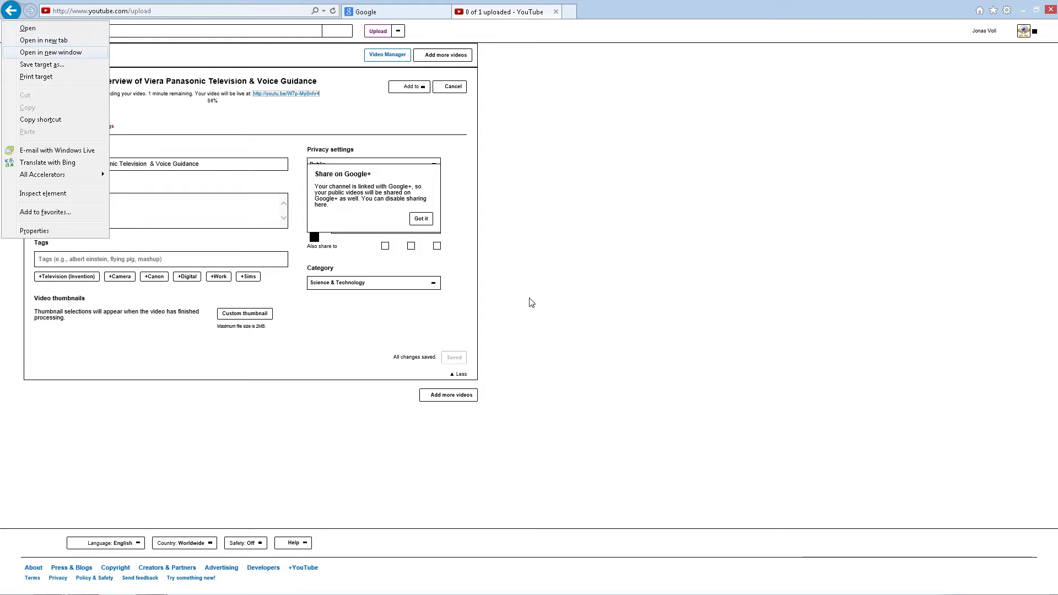
pyautogui.press('Return')
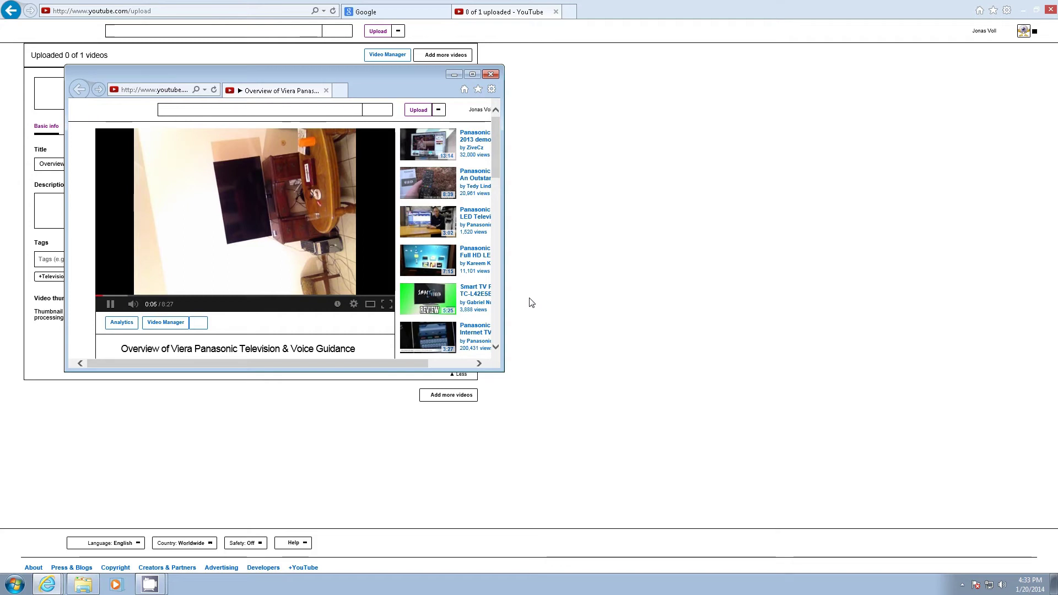
pyautogui.hotkey('alt', 'd')
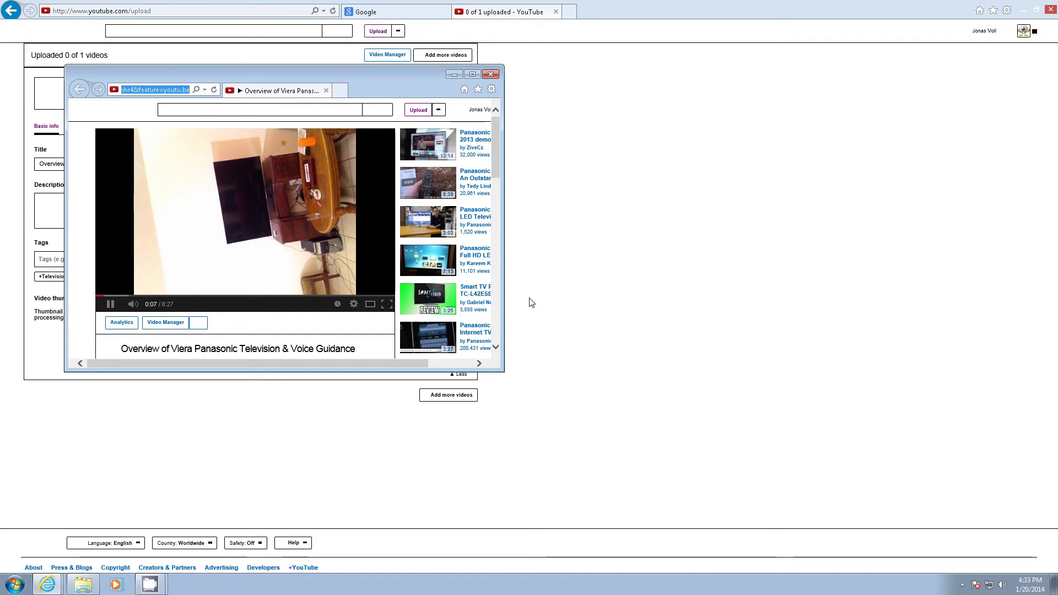
pyautogui.press('BackSpace')
pyautogui.hotkey('alt', 'F4')
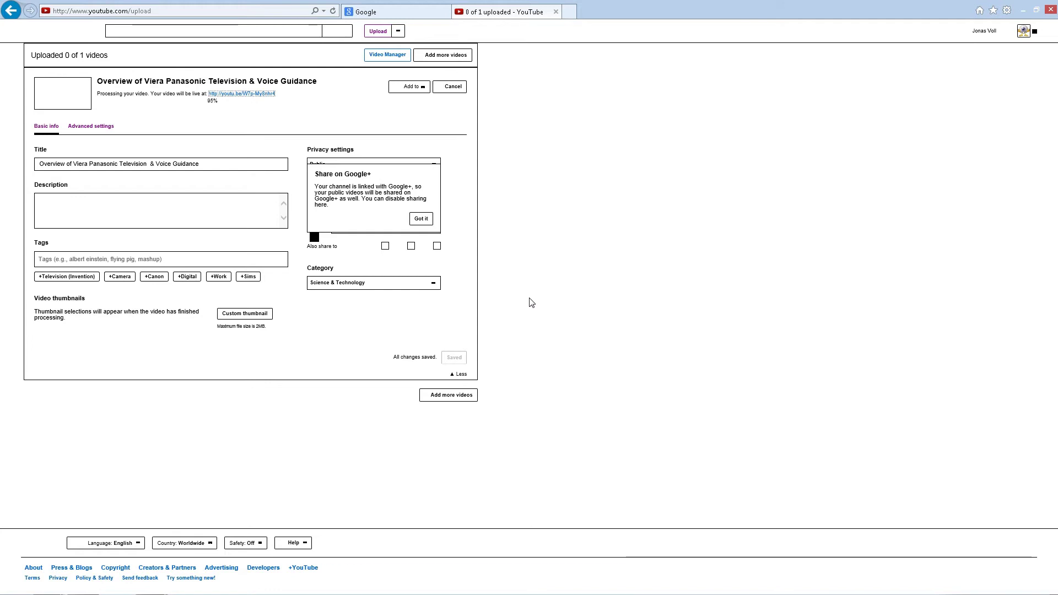
pyautogui.press('super')
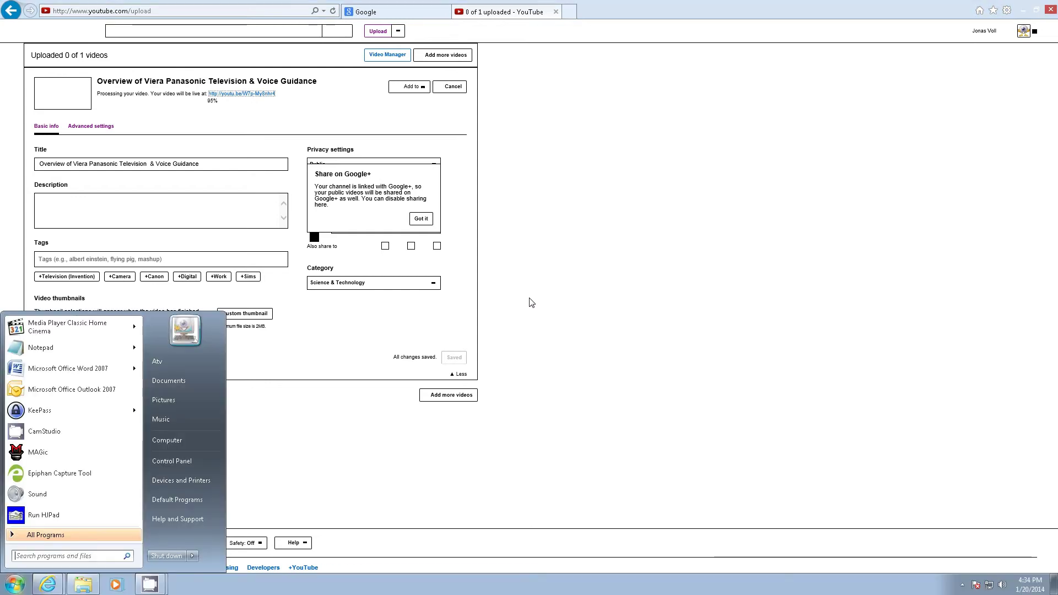
pyautogui.write('note')
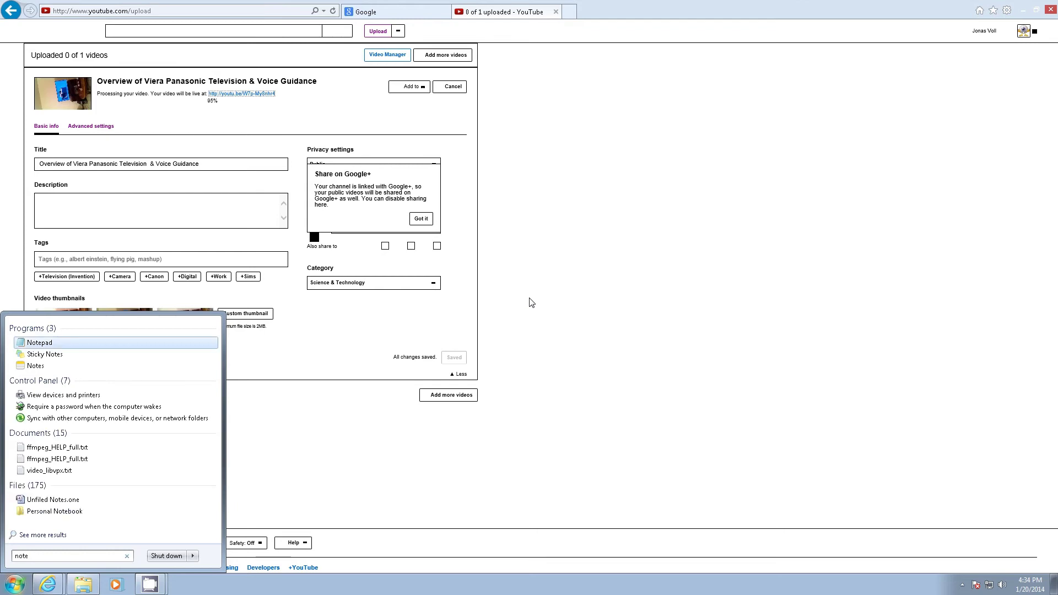
pyautogui.write('pad')
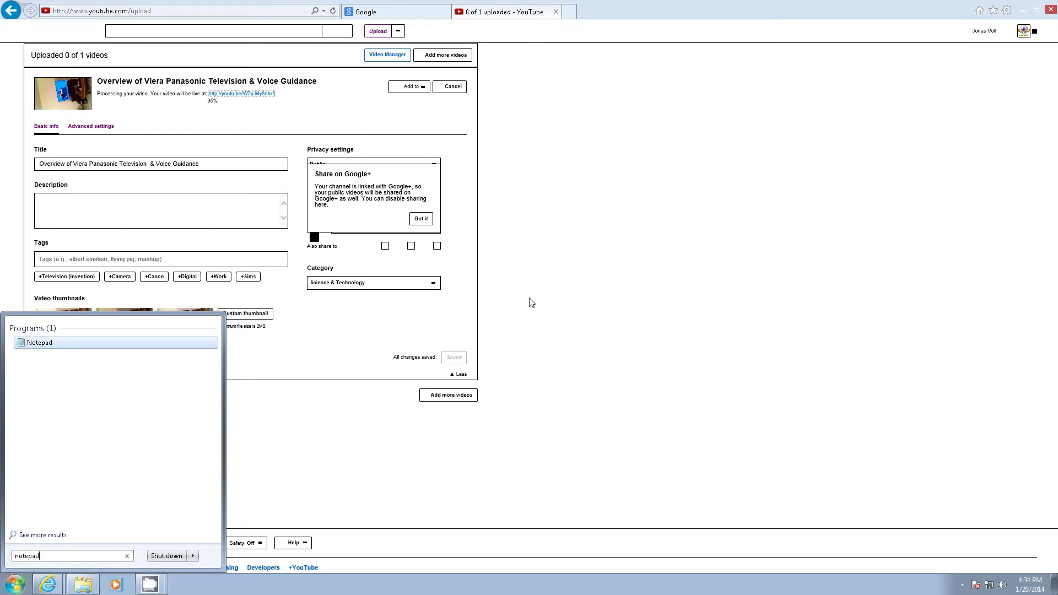
pyautogui.press('Return')
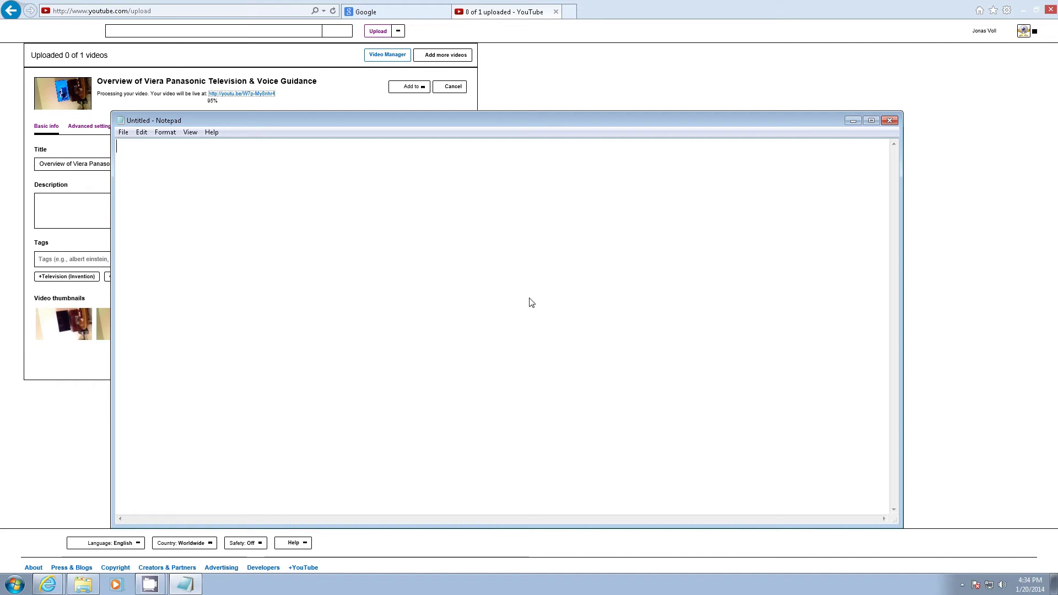
pyautogui.write('http://www.youtube.com/watch?v=W7p-My8nhr4&feature=youtu.be')
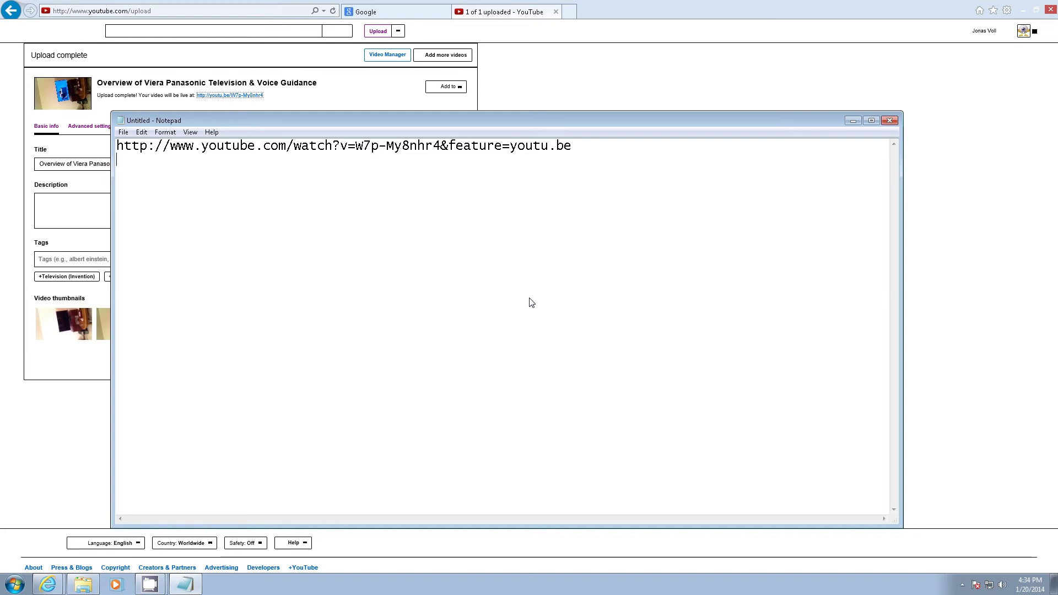
pyautogui.hotkey('alt', 'Tab')
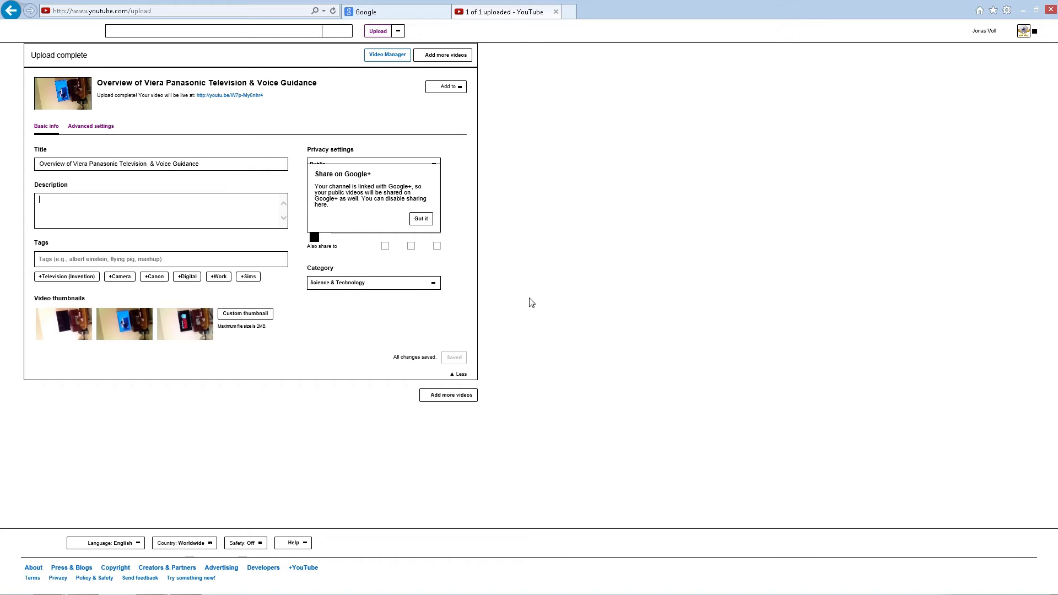
# - Open the Documents library and go into the AccessTelevision-Webpage shortcut folder
pyautogui.press('super')
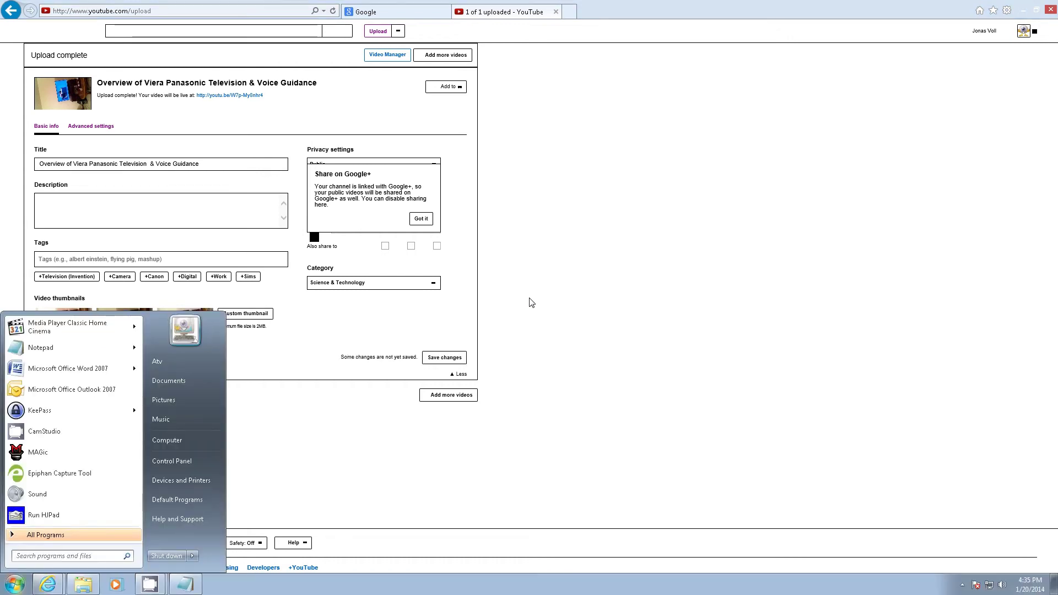
pyautogui.press('Right')
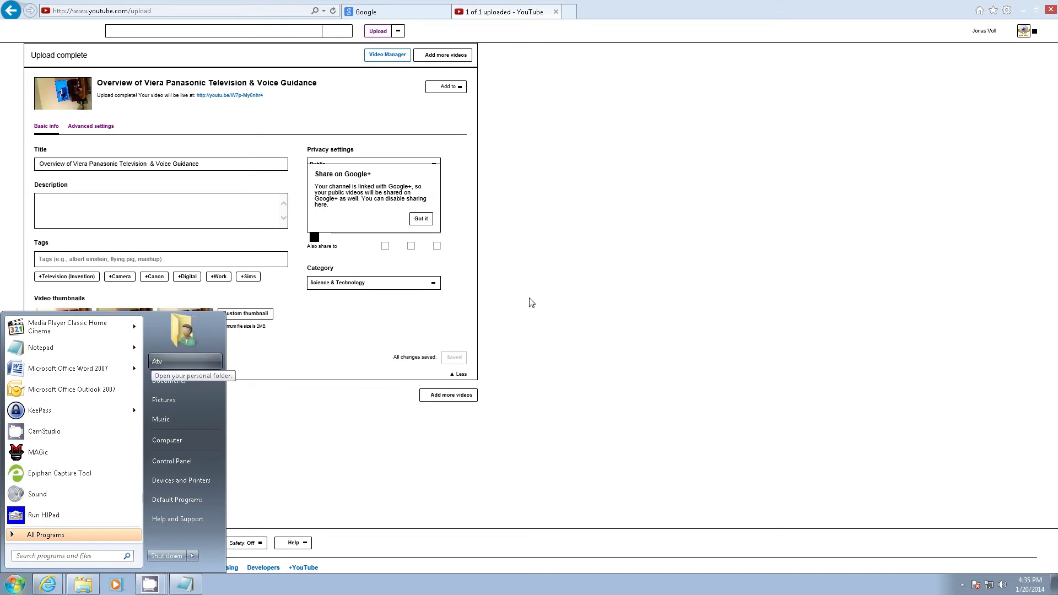
pyautogui.press('Down')
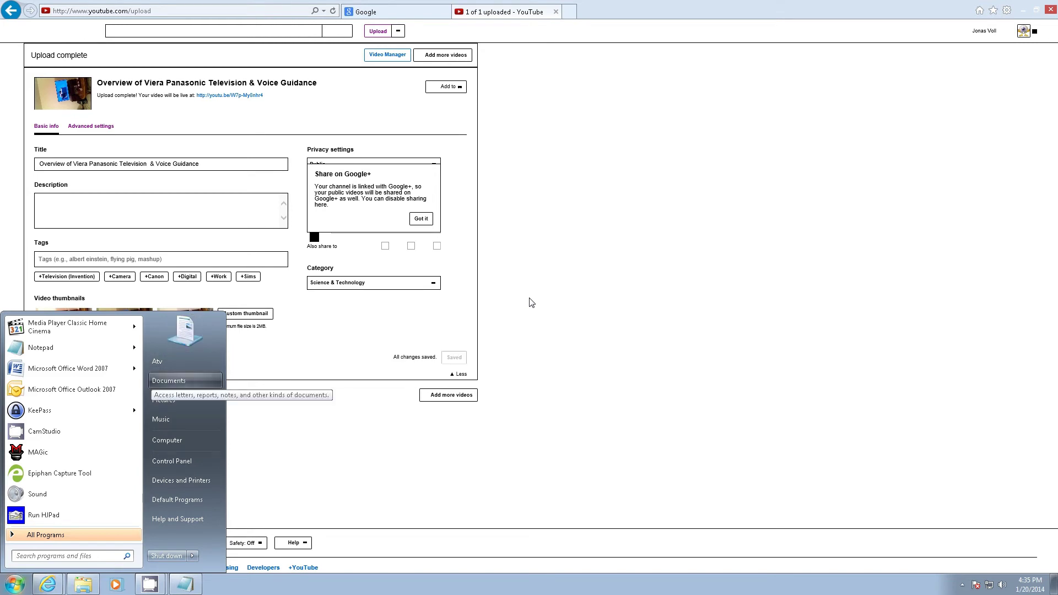
pyautogui.press('Return')
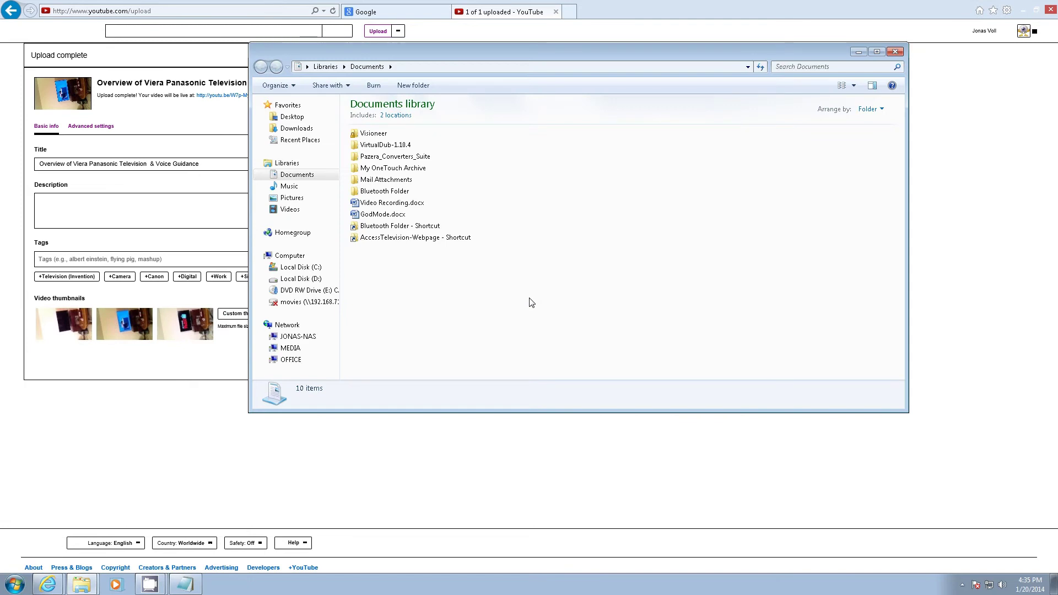
pyautogui.press('a')
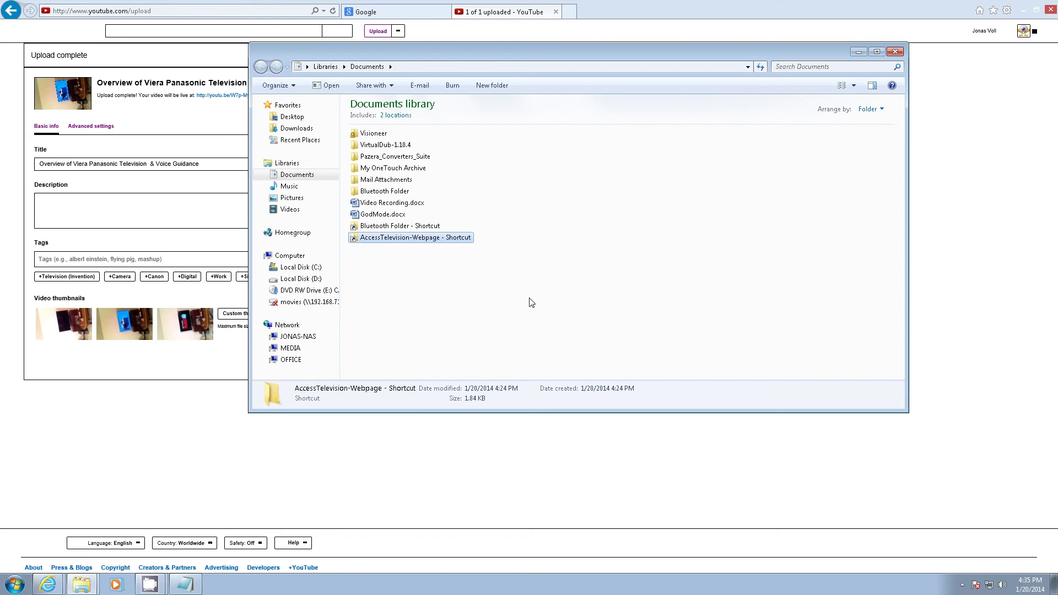
pyautogui.press('Return')
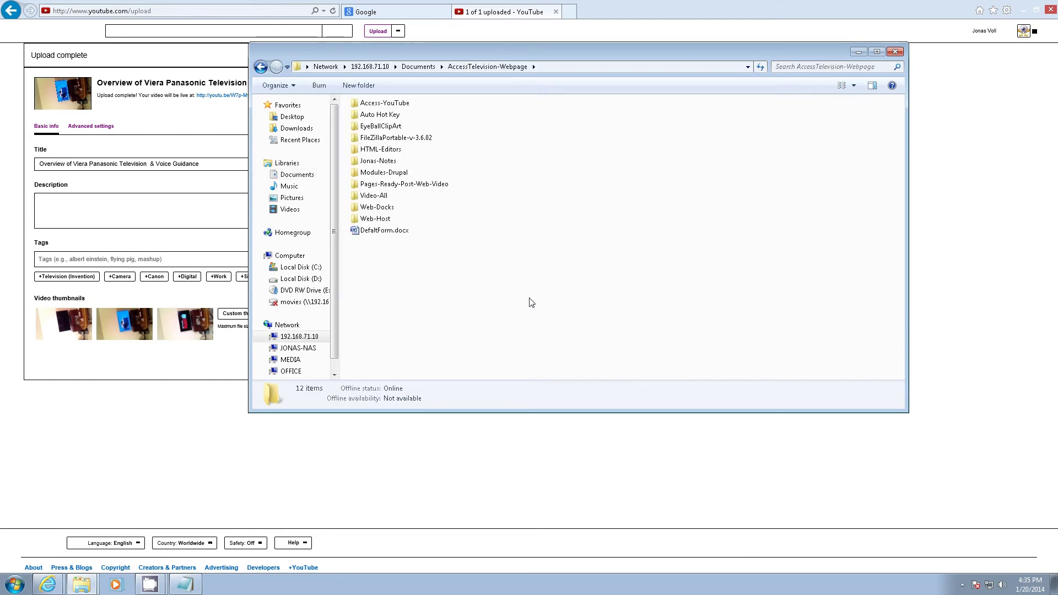
# - Open TVMaster.docx from the TV-Unbox folder inside Pages-Ready-Post-Web-Video
pyautogui.press('p')
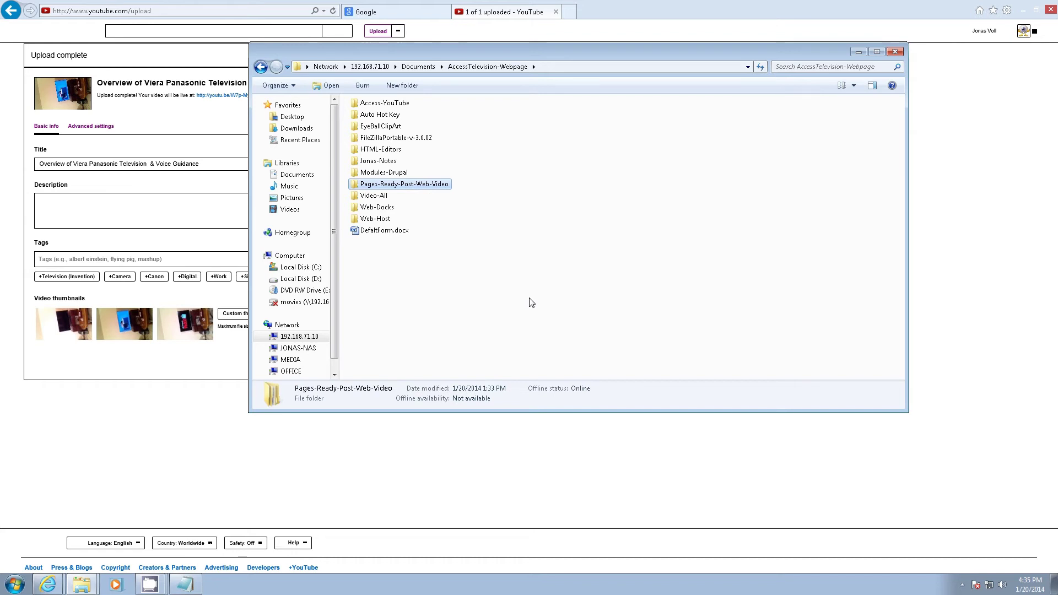
pyautogui.press('Return')
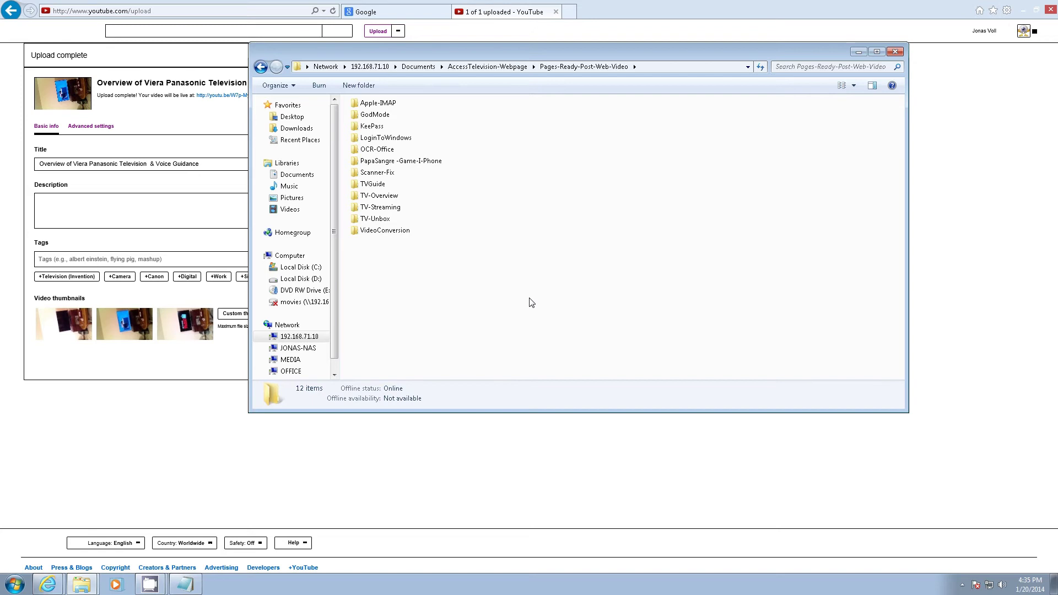
pyautogui.press('t')
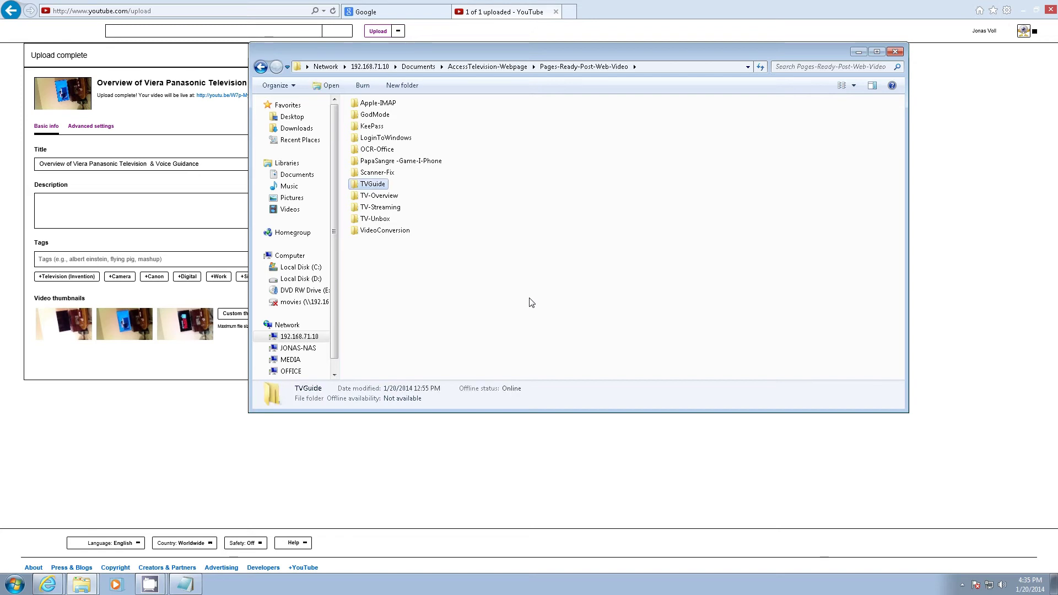
pyautogui.press('Down')
pyautogui.press('Down')
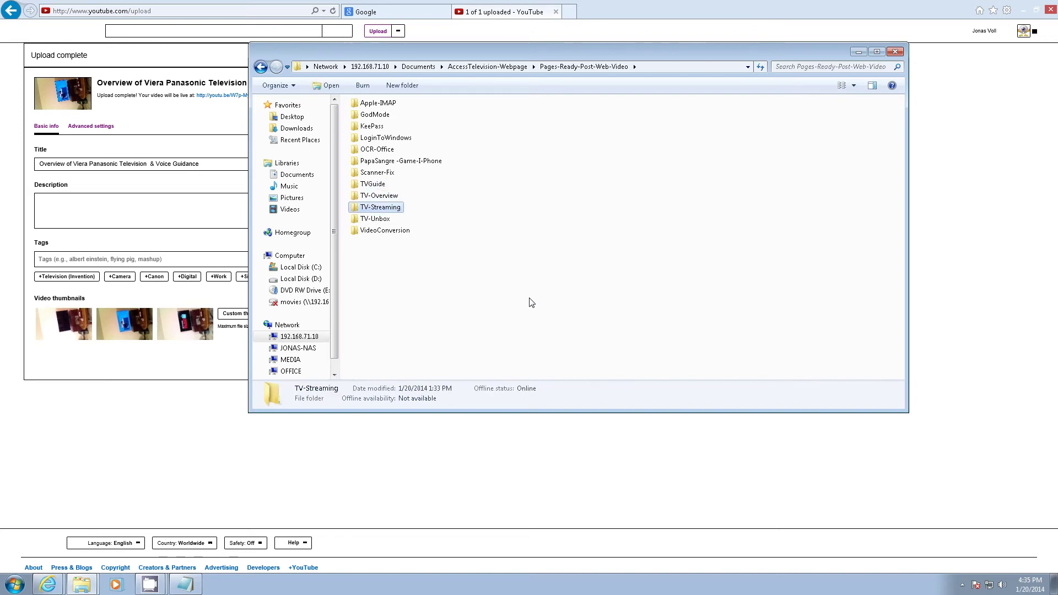
pyautogui.press('Down')
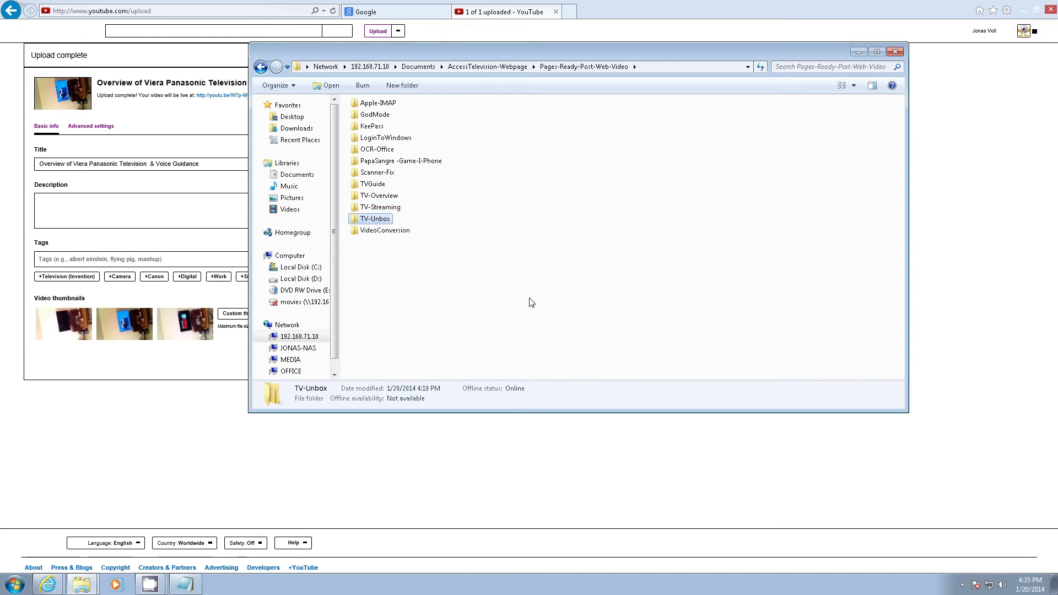
pyautogui.press('Return')
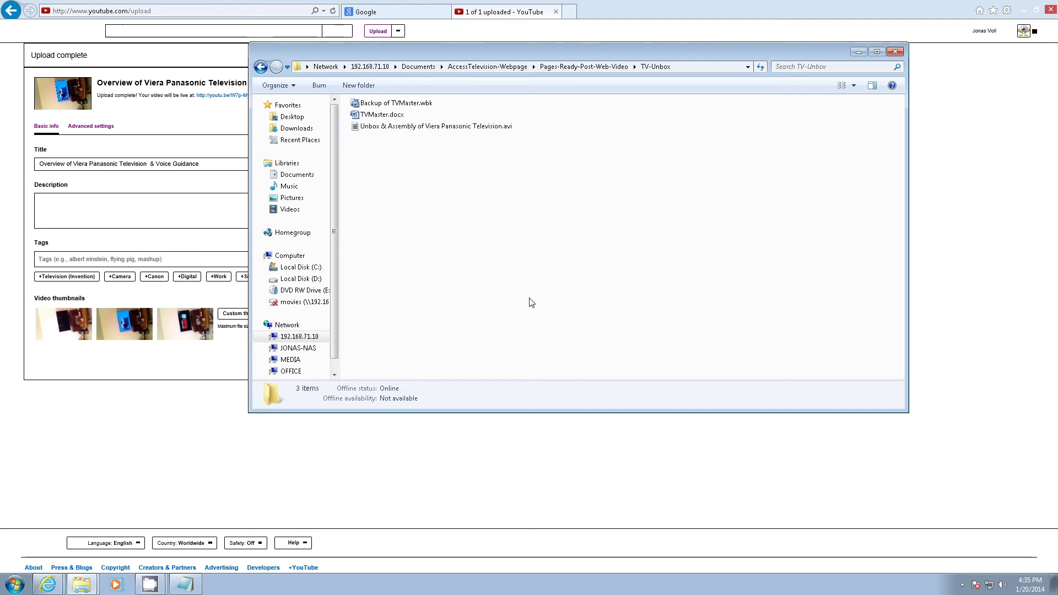
pyautogui.press('t')
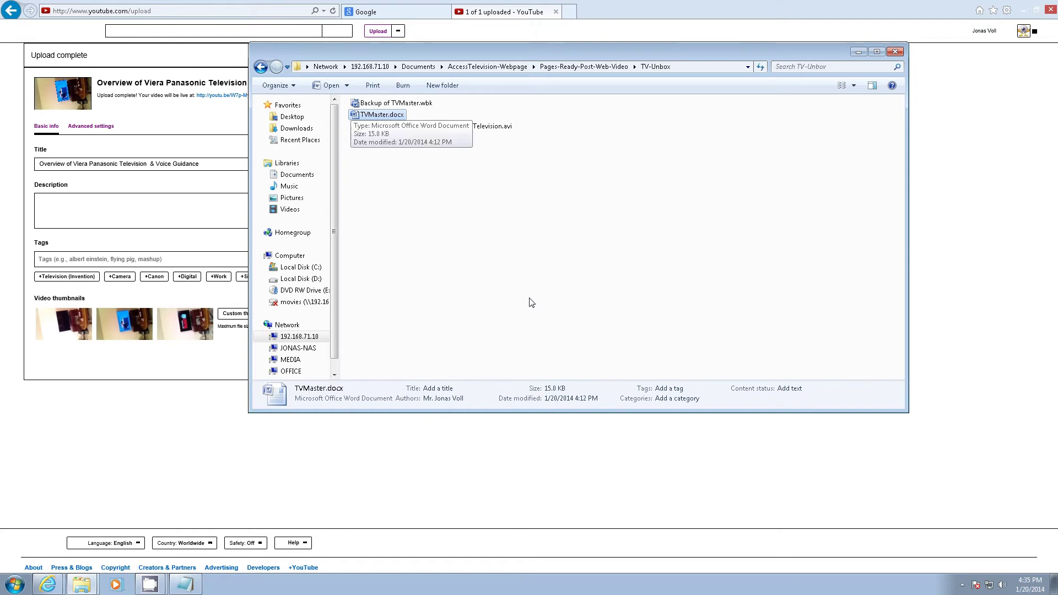
pyautogui.press('Return')
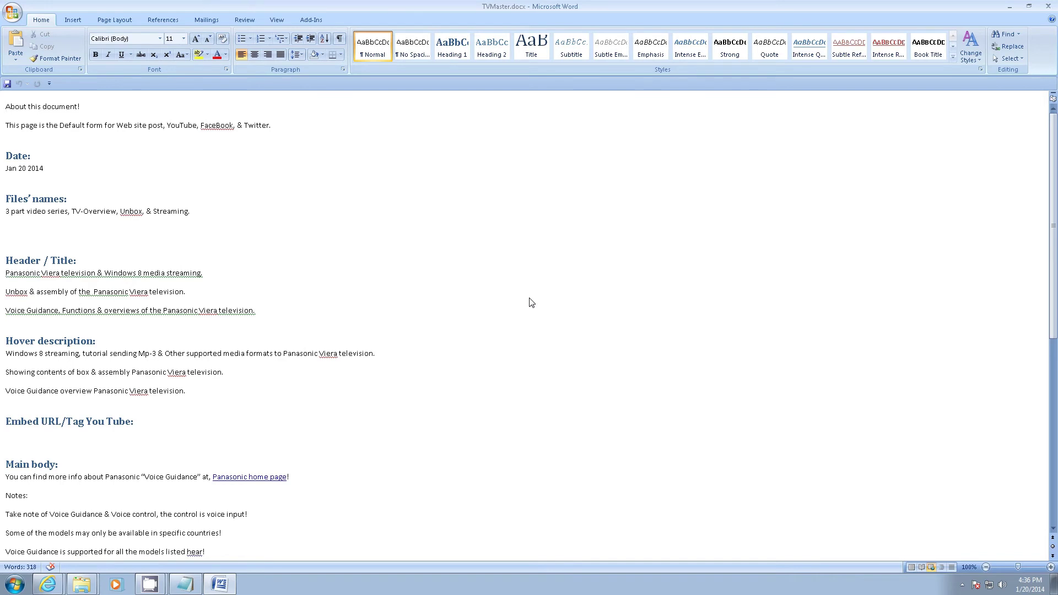
# - Copy the line "Voice Guidance, Functions & overviews of the Panasonic Viera television." under the Header / Title heading
pyautogui.press('Up')
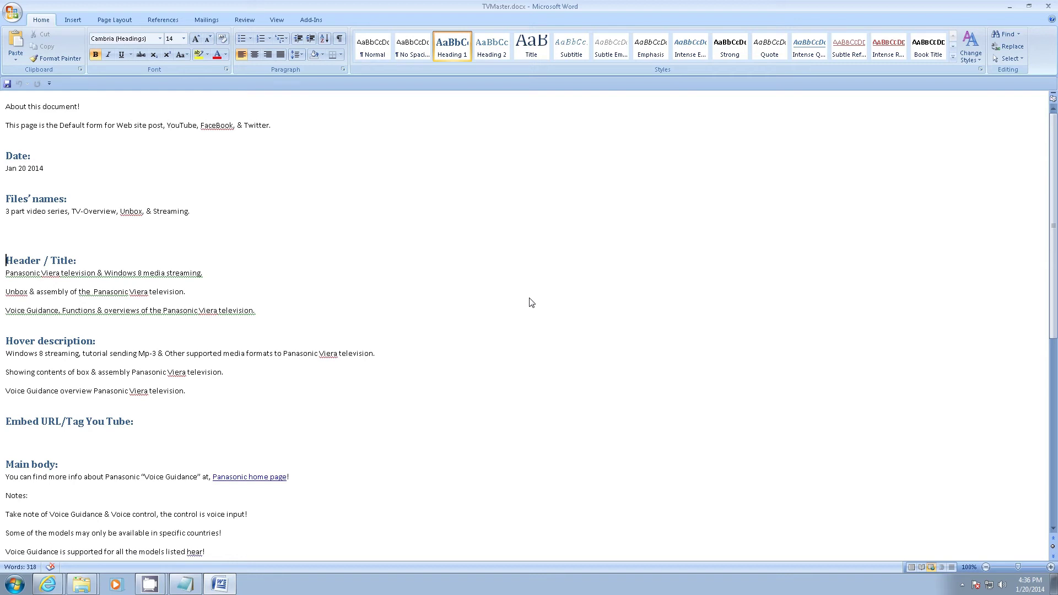
pyautogui.press('Down')
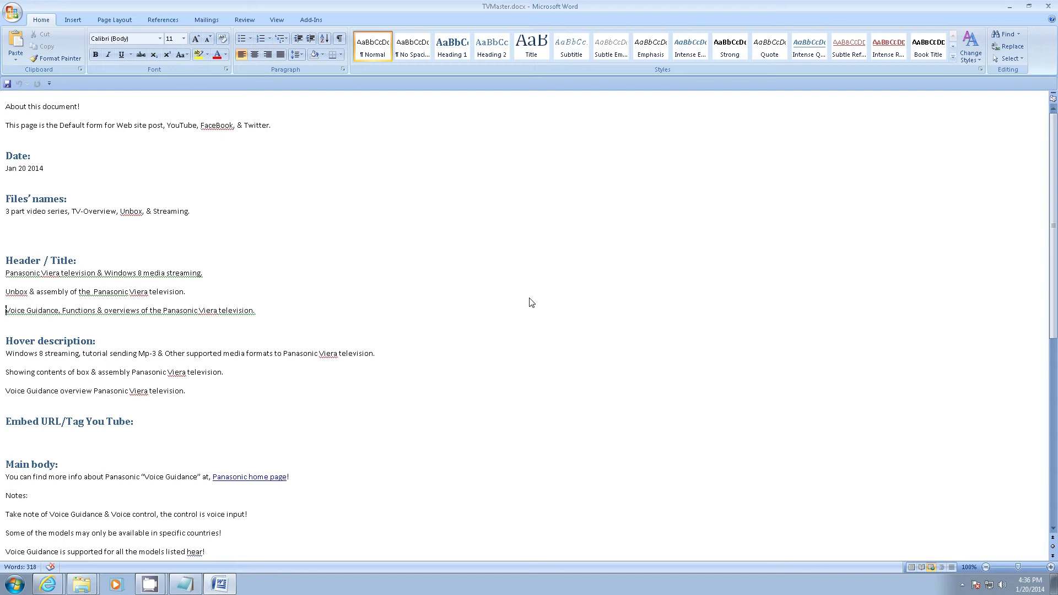
pyautogui.press('Down')
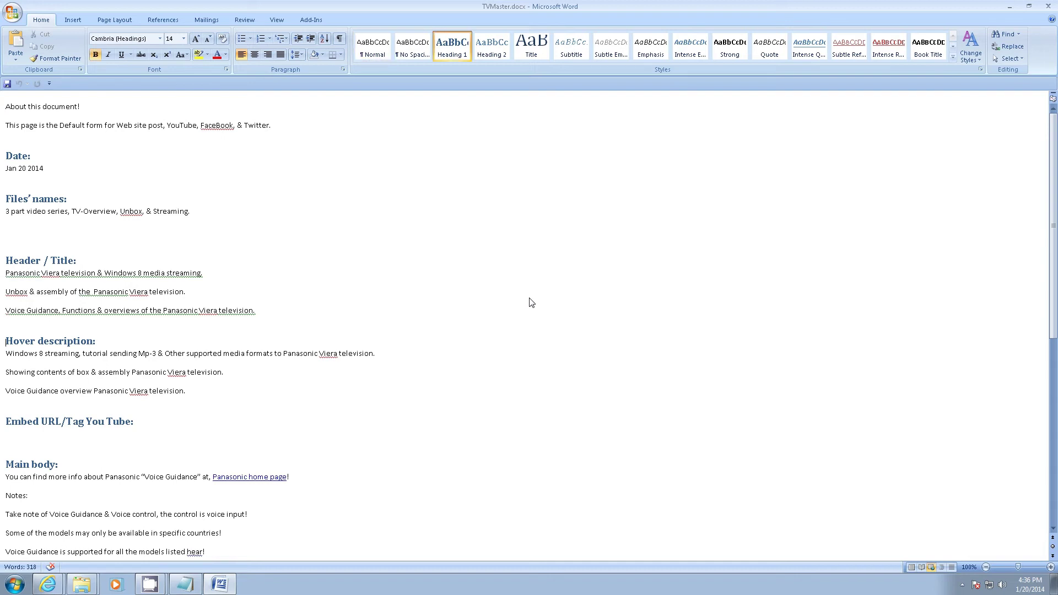
pyautogui.press('Down')
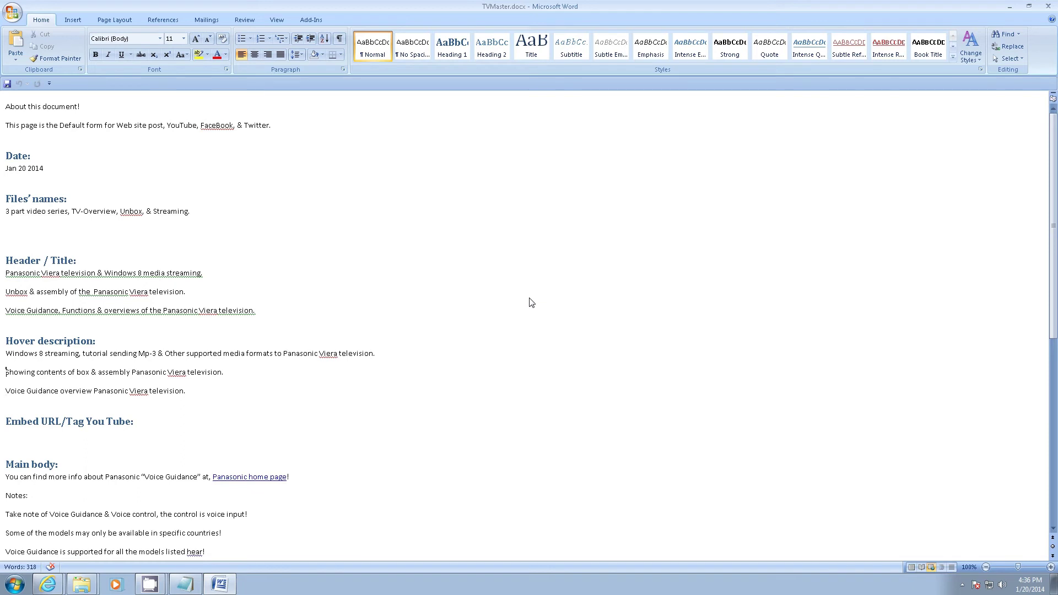
pyautogui.press('Up')
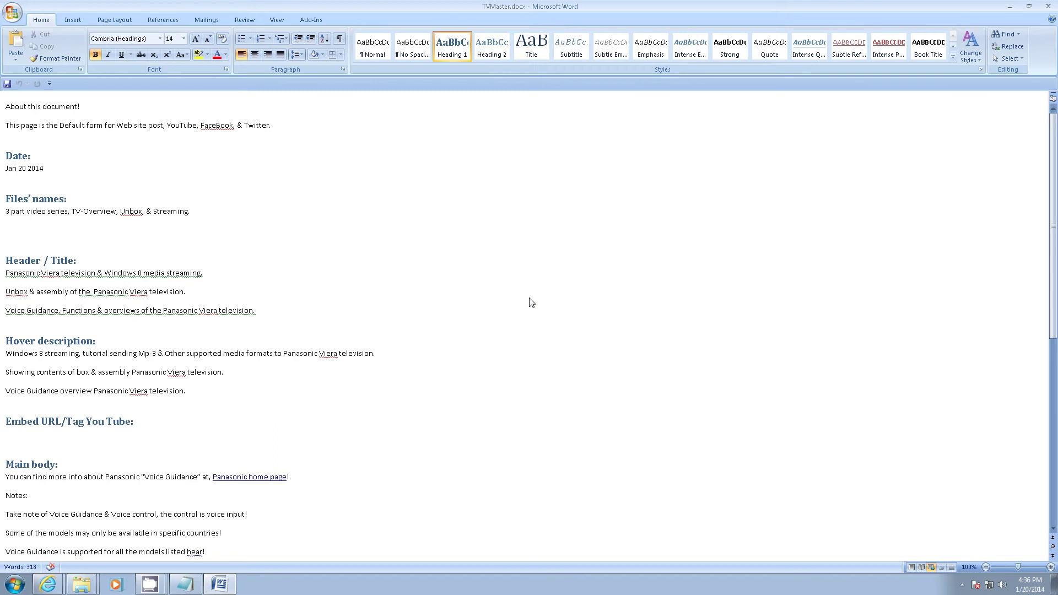
pyautogui.press('Down')
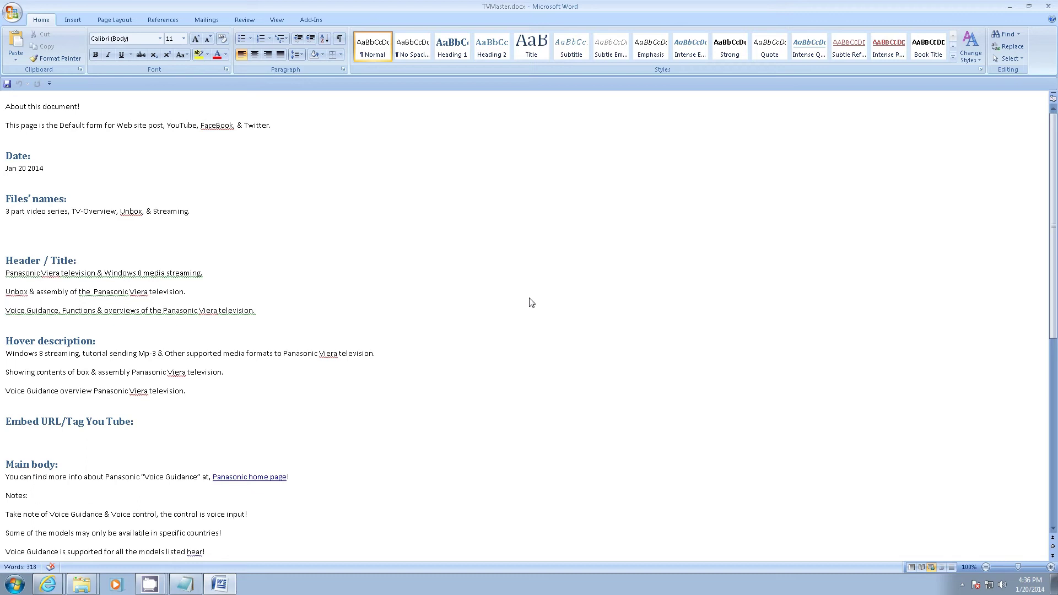
pyautogui.hotkey('shift', 'Down')
pyautogui.hotkey('ctrl', 'c')
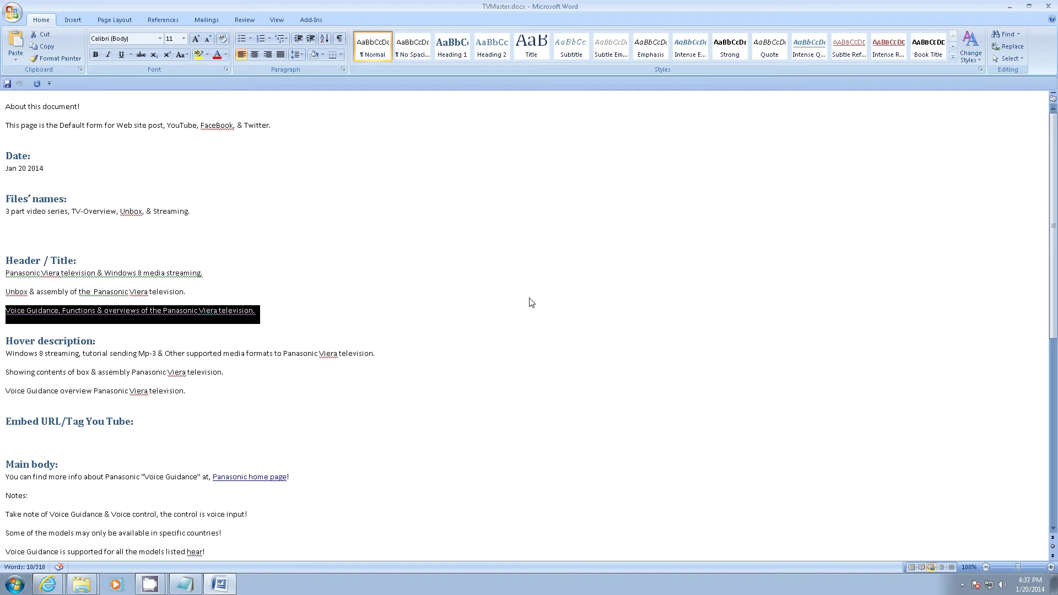
# - Switch back to the YouTube upload page and paste the copied line into the video's Description, leaving the title as is
pyautogui.hotkey('alt', 'Tab')
pyautogui.hotkey('alt', 'Tab')
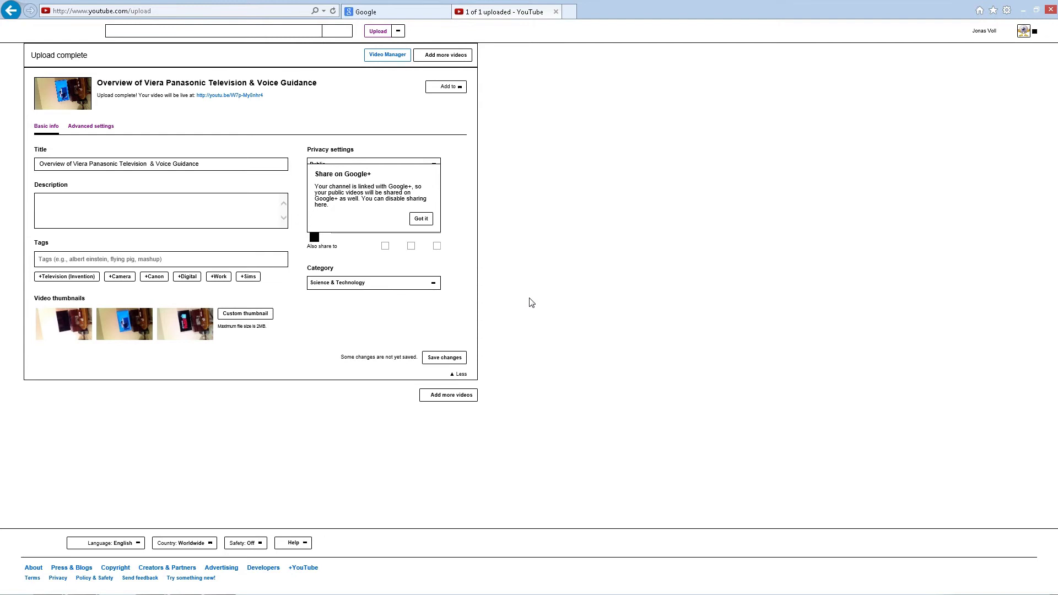
pyautogui.hotkey('shift', 'Tab')
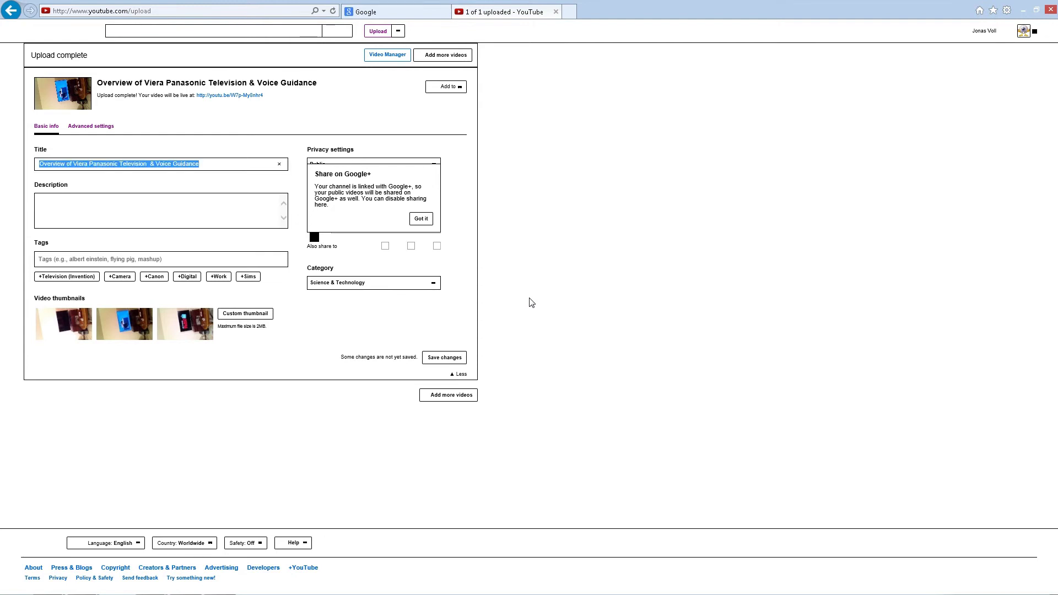
pyautogui.press('Tab')
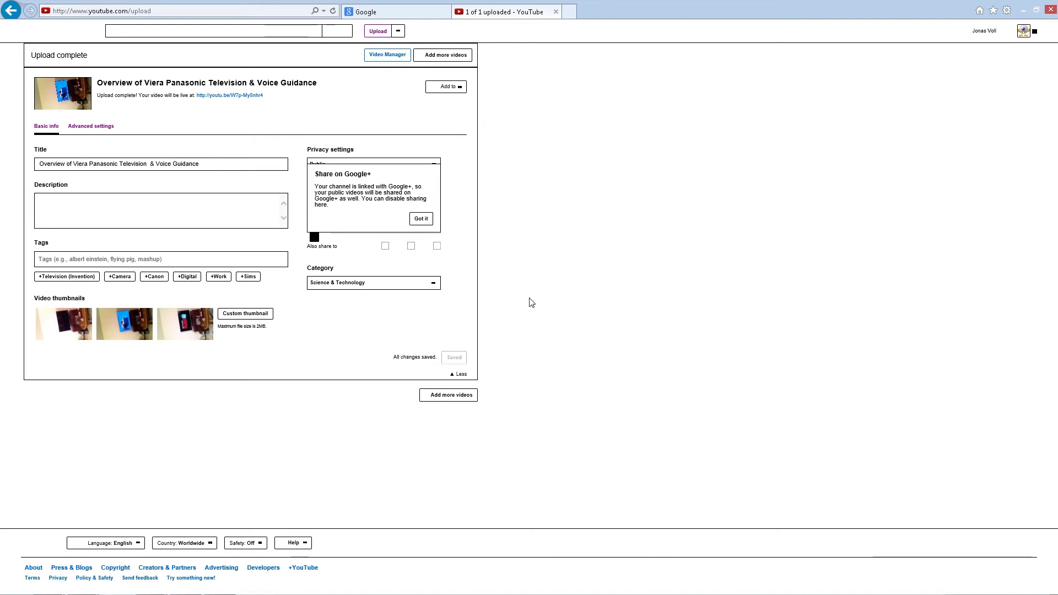
pyautogui.hotkey('ctrl', 'v')
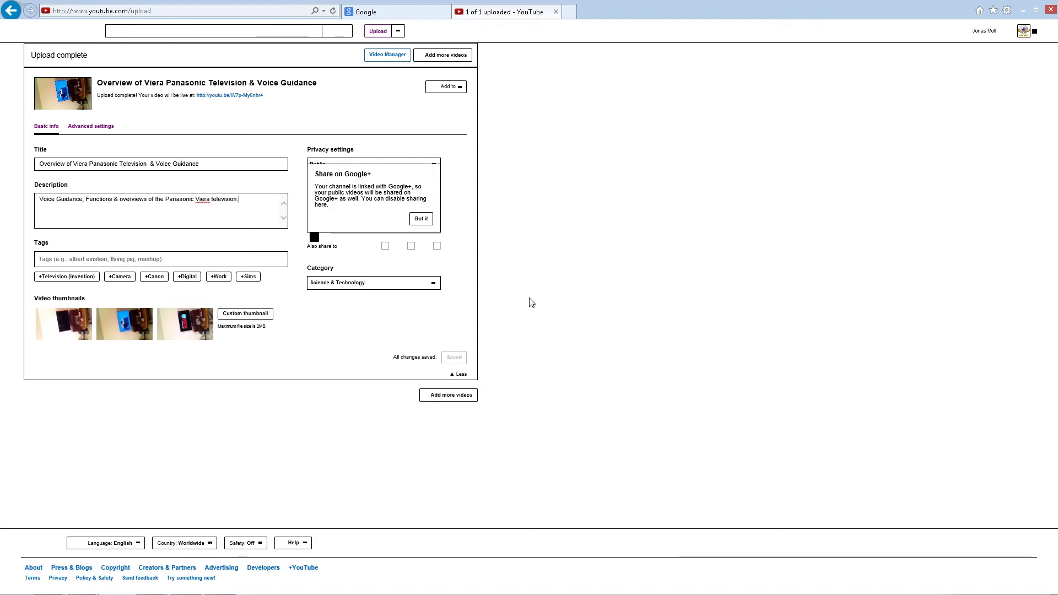
pyautogui.press('Tab')
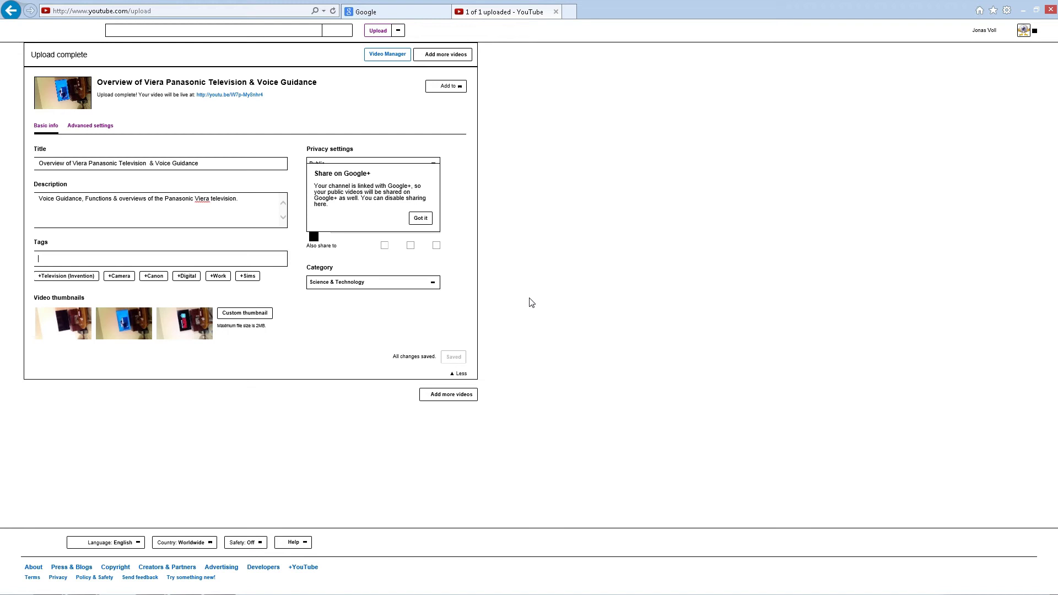
# - Follow the page's Upload link from the screen reader's links list to start a new video upload
pyautogui.press('Insert+F7')
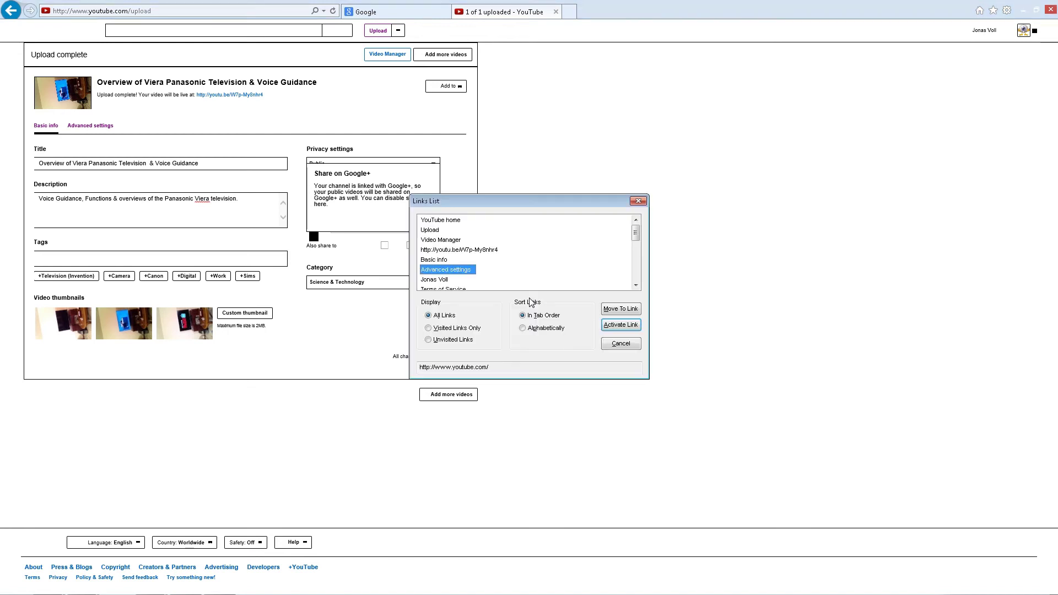
pyautogui.press('u')
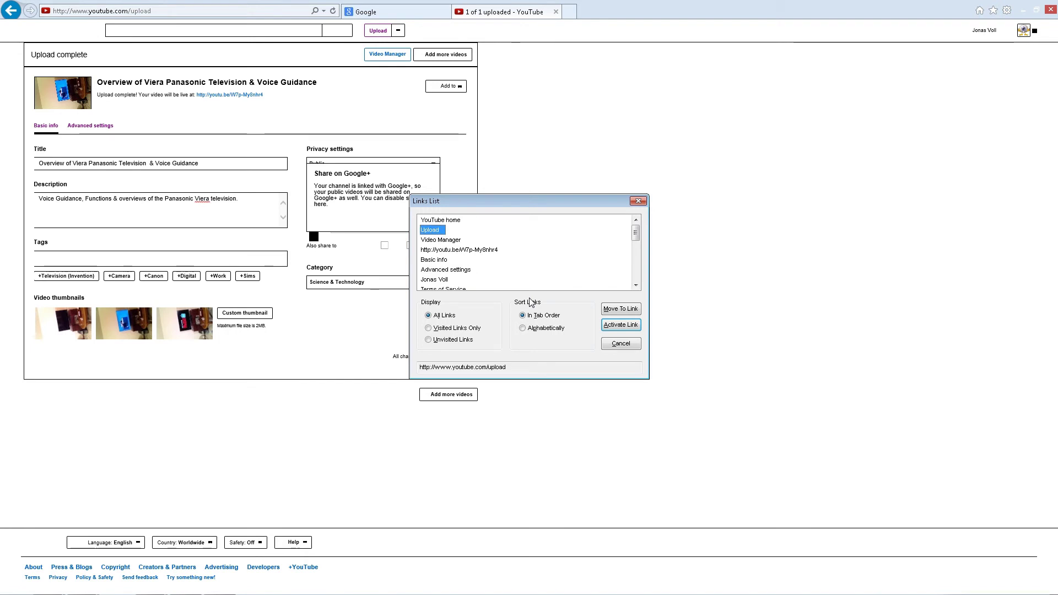
pyautogui.press('Return')
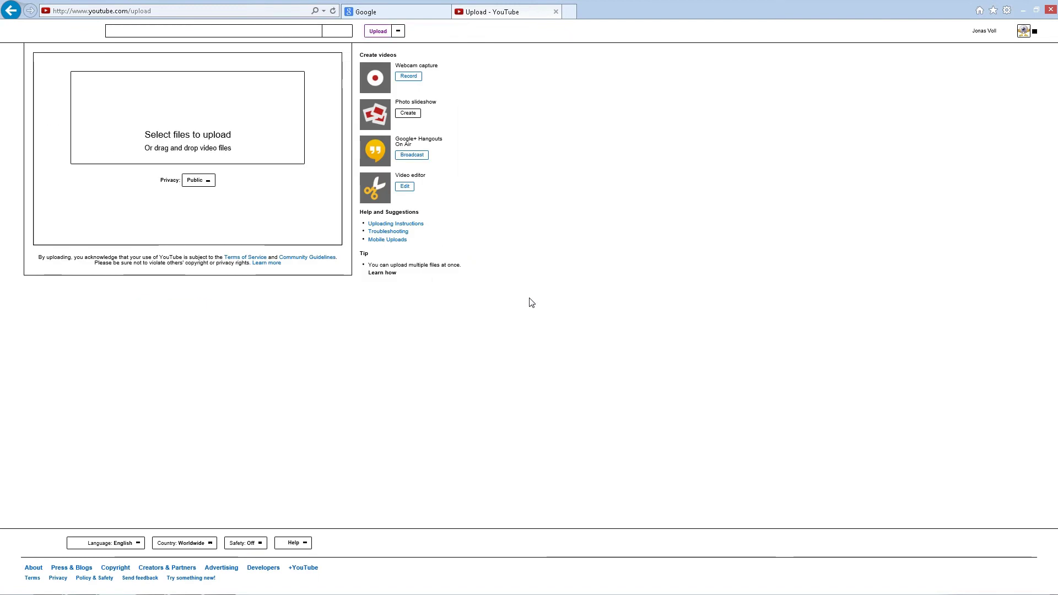
# - Find the Choose files button through the screen reader's buttons list and open the file selection dialog with it
pyautogui.press('Insert+F3')
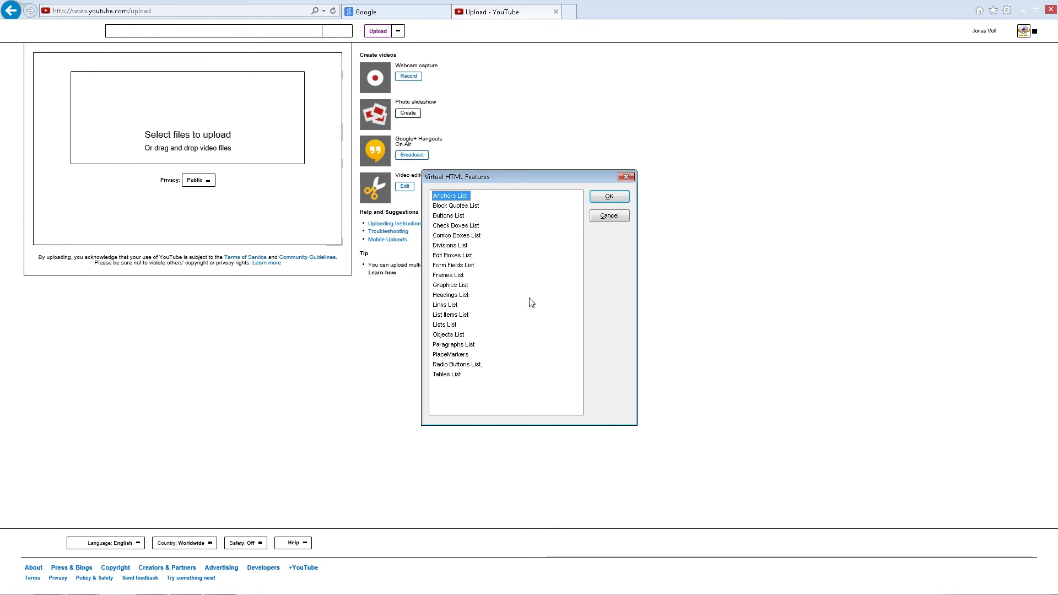
pyautogui.press('Down')
pyautogui.press('Down')
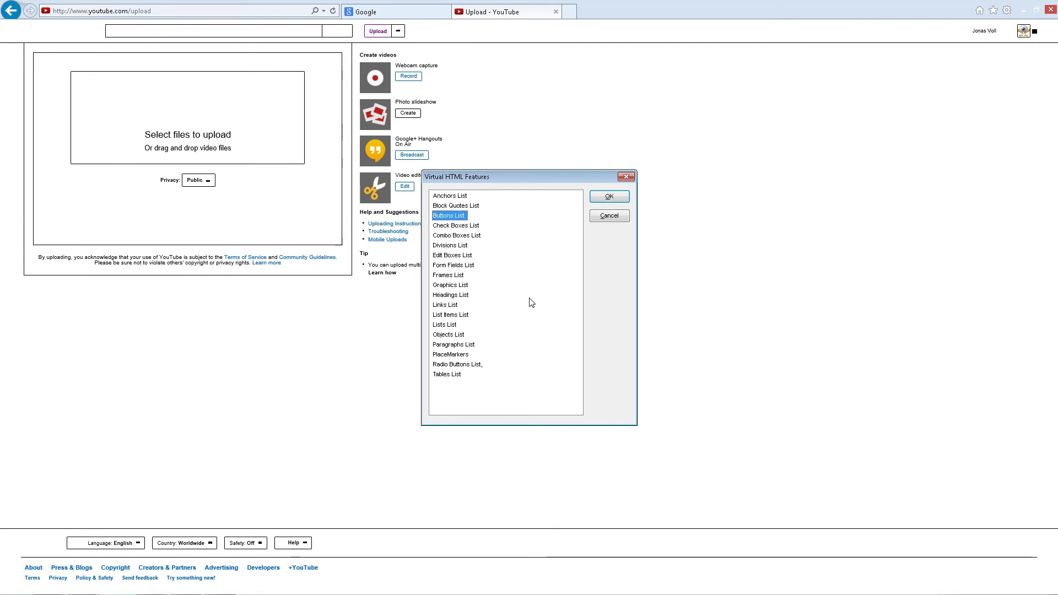
pyautogui.press('Return')
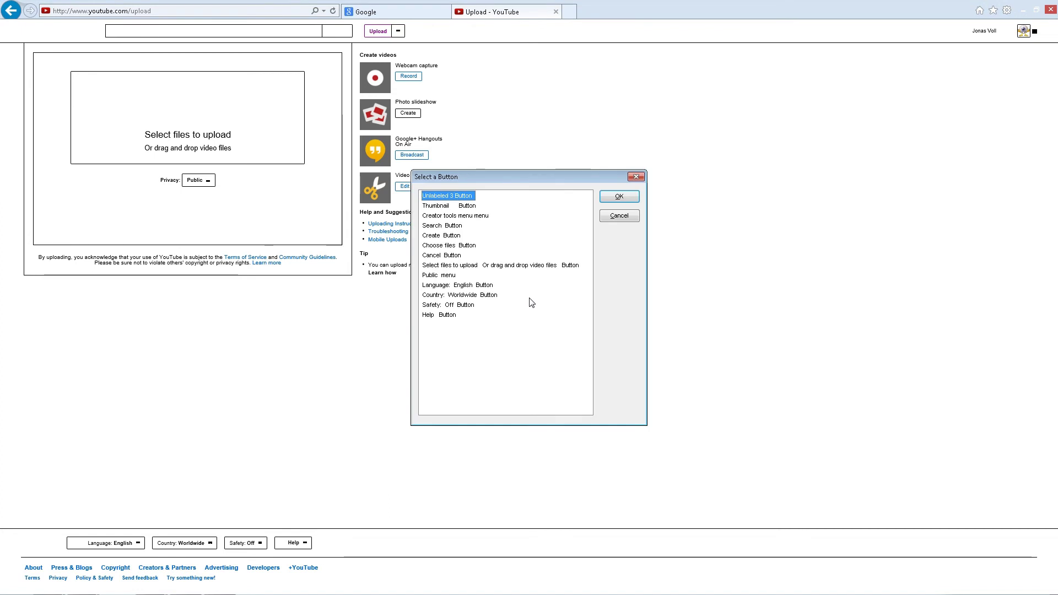
pyautogui.press('c')
pyautogui.press('c')
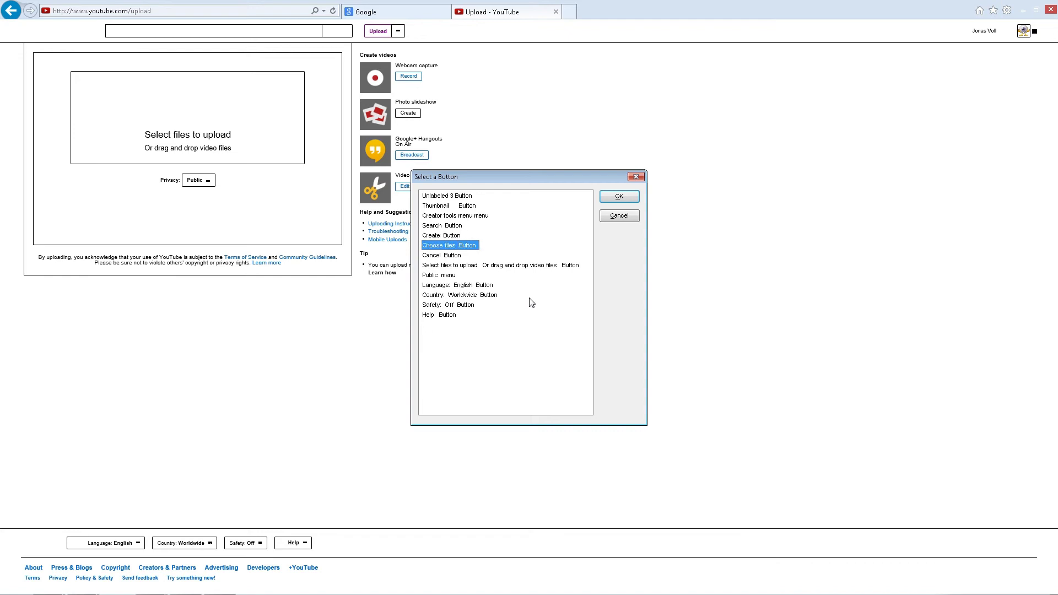
pyautogui.press('Return')
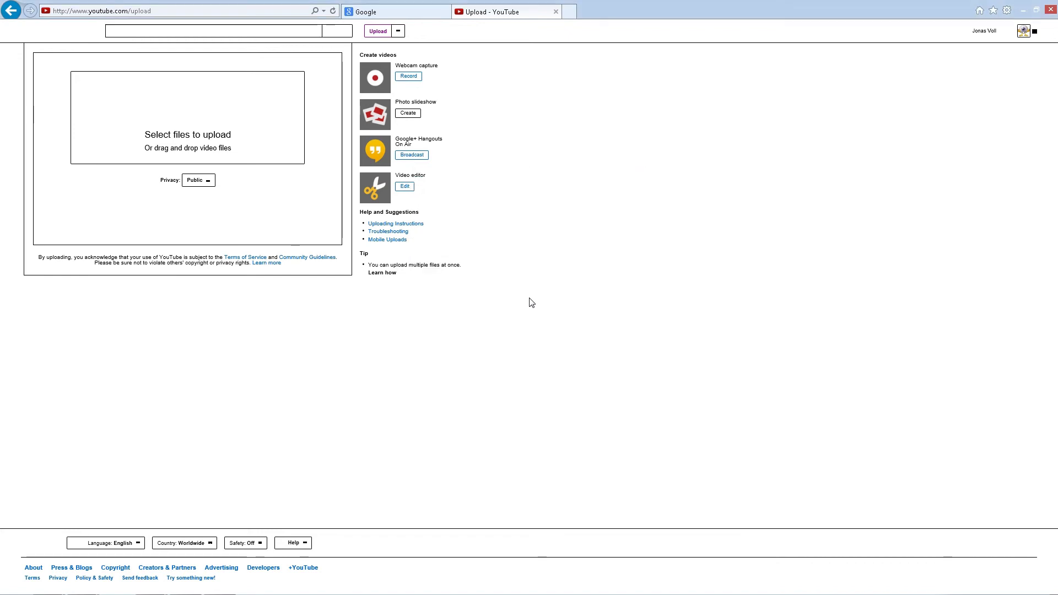
pyautogui.press('Return')
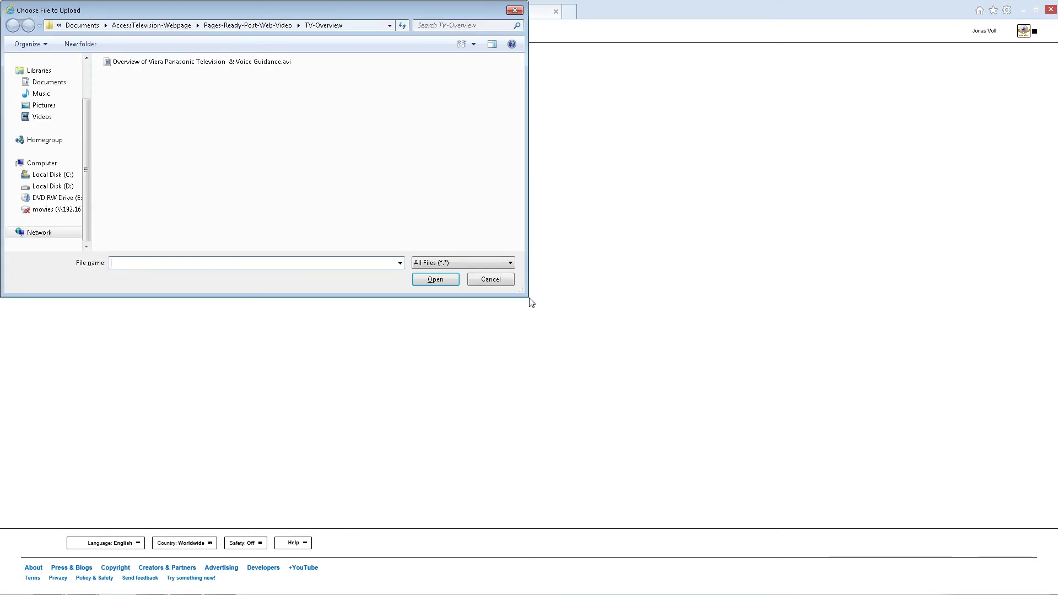
# - Choose "Streaming media from Windows 8 Pro 64Bit laptop to Panasonic Viera television.avi" from the TV-Streaming folder and start its upload
pyautogui.hotkey('shift', 'Tab')
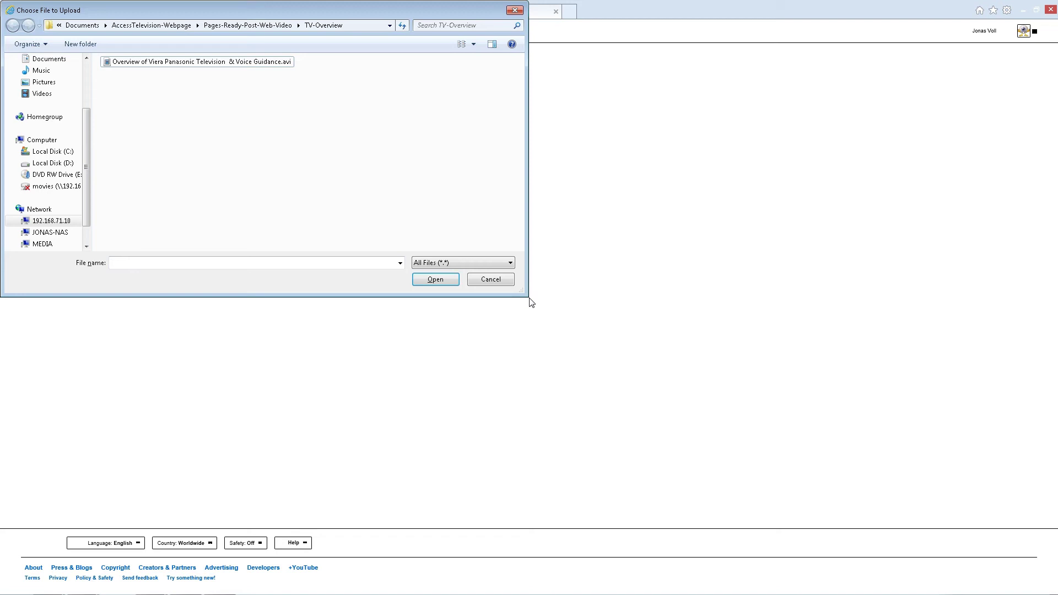
pyautogui.press('BackSpace')
pyautogui.press('Up')
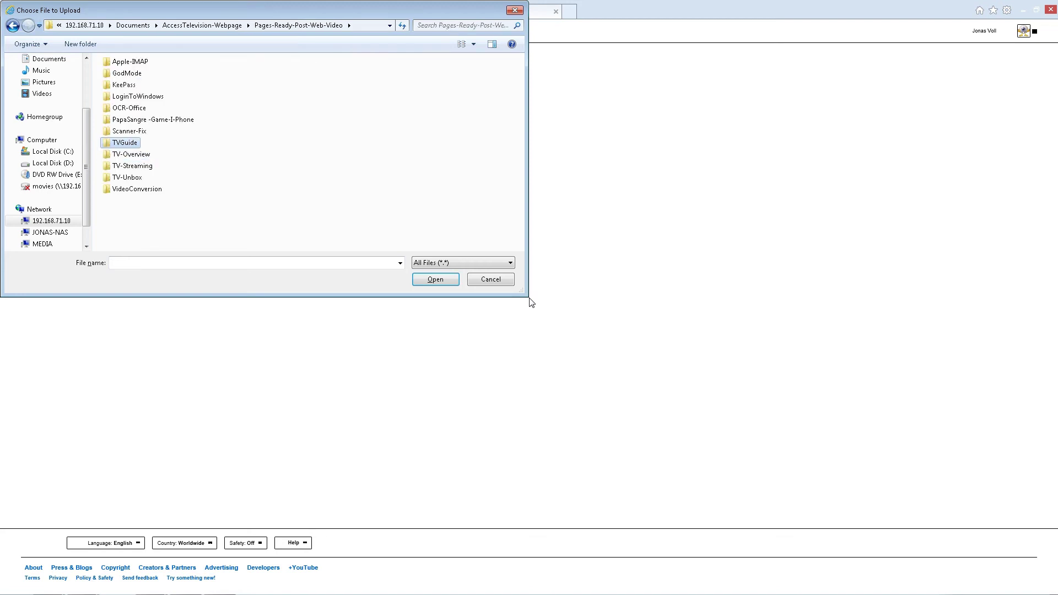
pyautogui.press('Down')
pyautogui.press('Down')
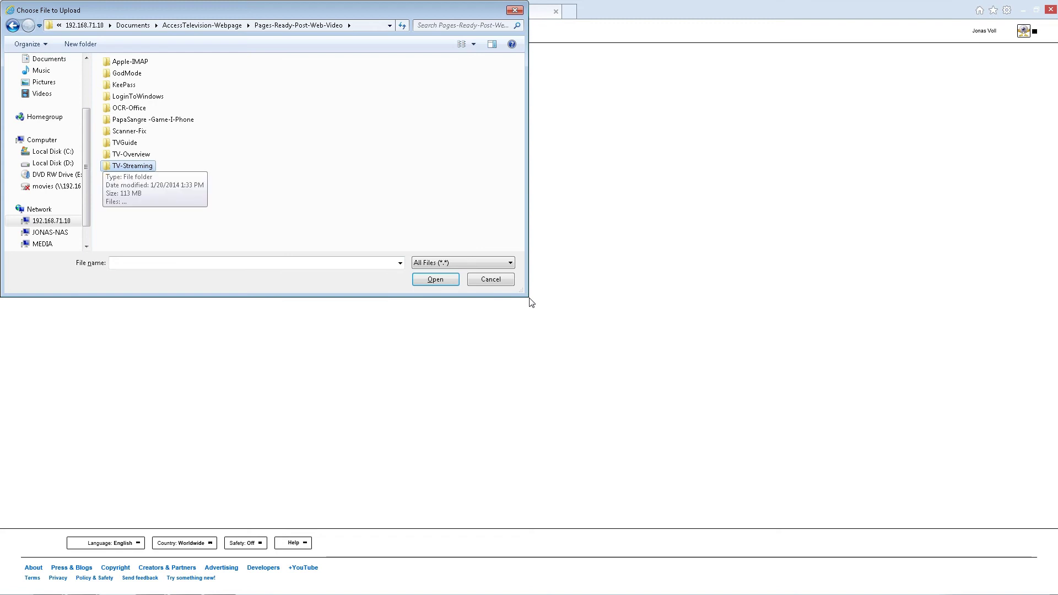
pyautogui.press('Return')
pyautogui.press('Down')
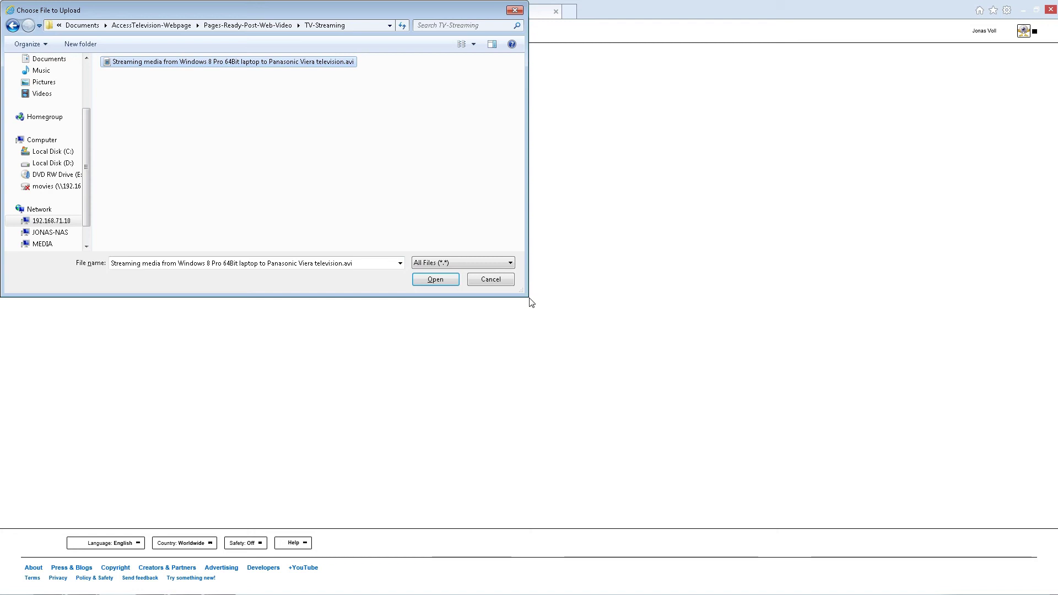
pyautogui.press('Return')
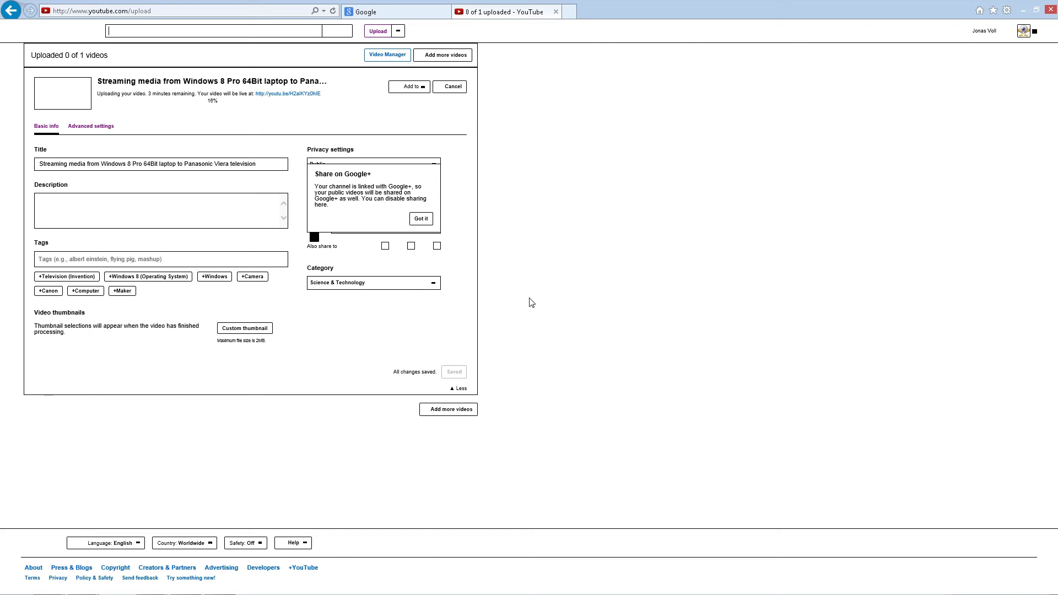
pyautogui.hotkey('shift', 'F10')
pyautogui.press('Down')
pyautogui.press('Down')
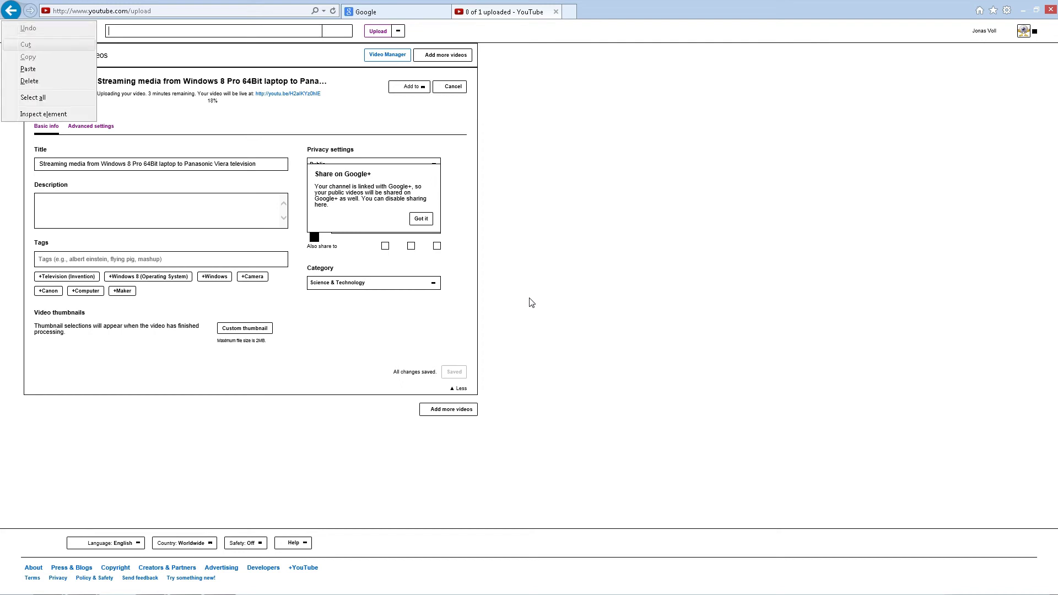
pyautogui.press('Escape')
# - Move to the streaming video's live youtu.be link on the upload page and open it in a new window
pyautogui.press('Tab')
pyautogui.press('Tab')
pyautogui.press('Tab')
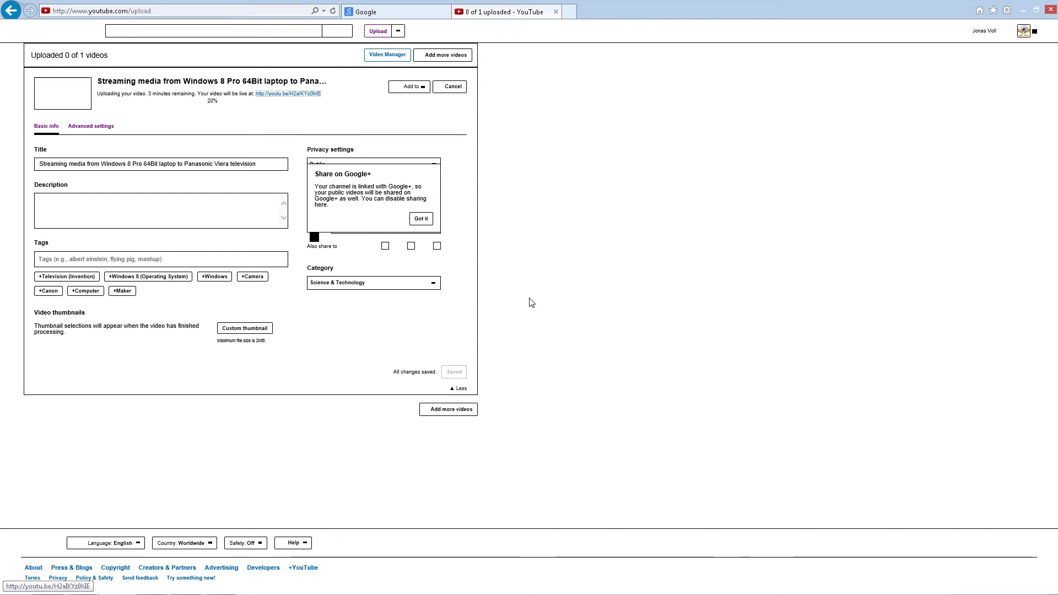
pyautogui.hotkey('shift', 'F10')
pyautogui.press('Down')
pyautogui.press('Down')
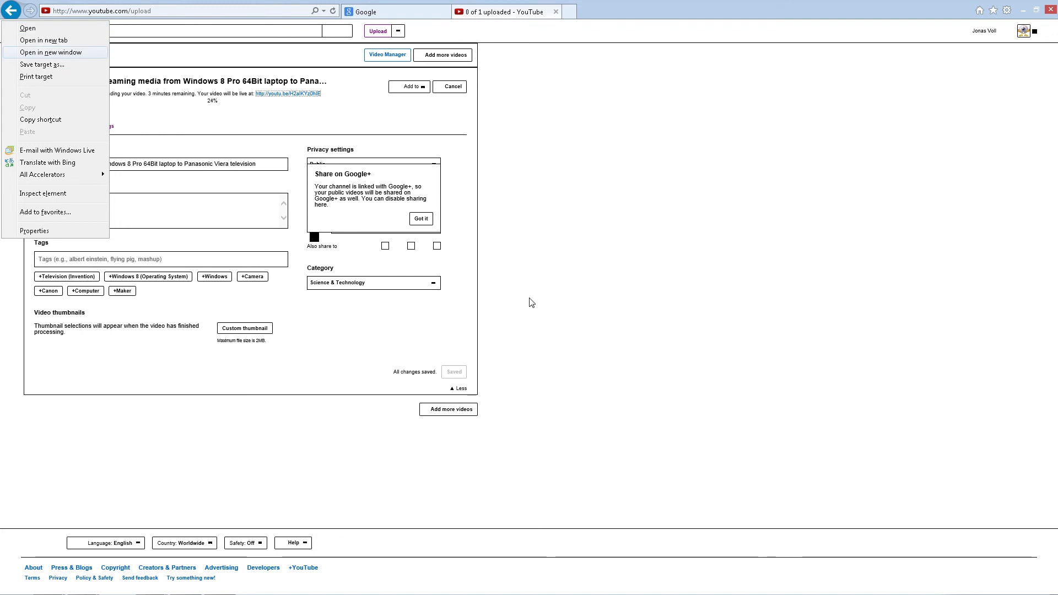
pyautogui.press('Return')
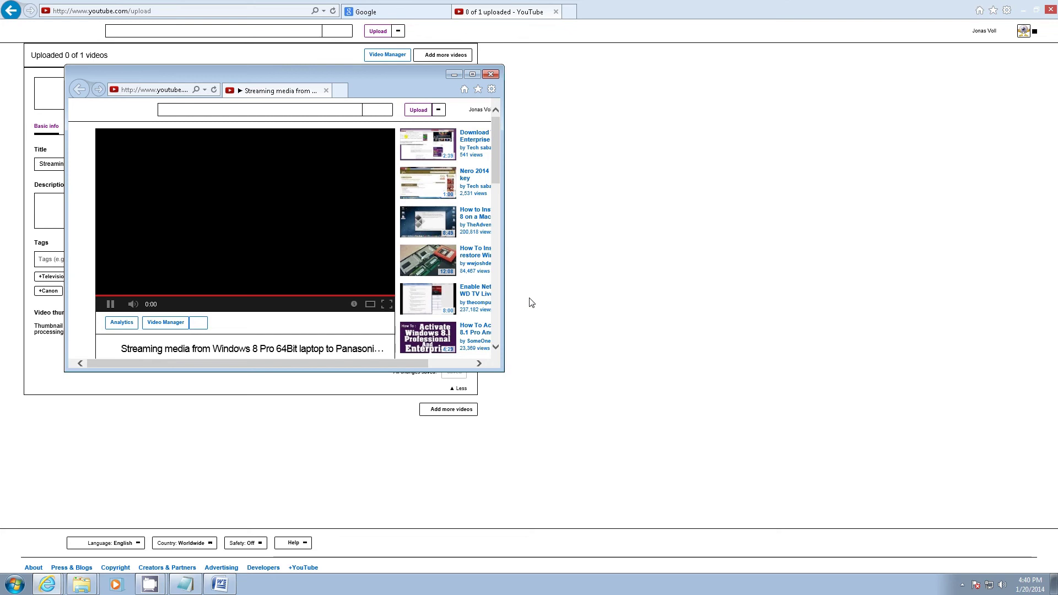
# - Switch to the TVMaster document in Word and copy the "Windows 8 streaming, tutorial sending Mp-3" line under the Hover description heading
pyautogui.hotkey('alt', 'Tab')
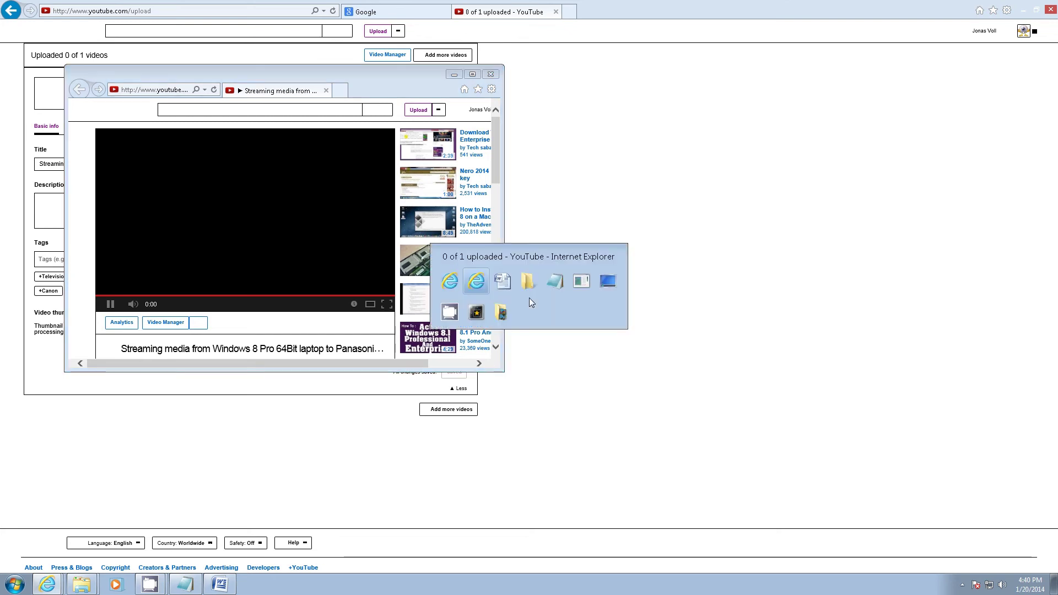
pyautogui.hotkey('alt', 'Tab')
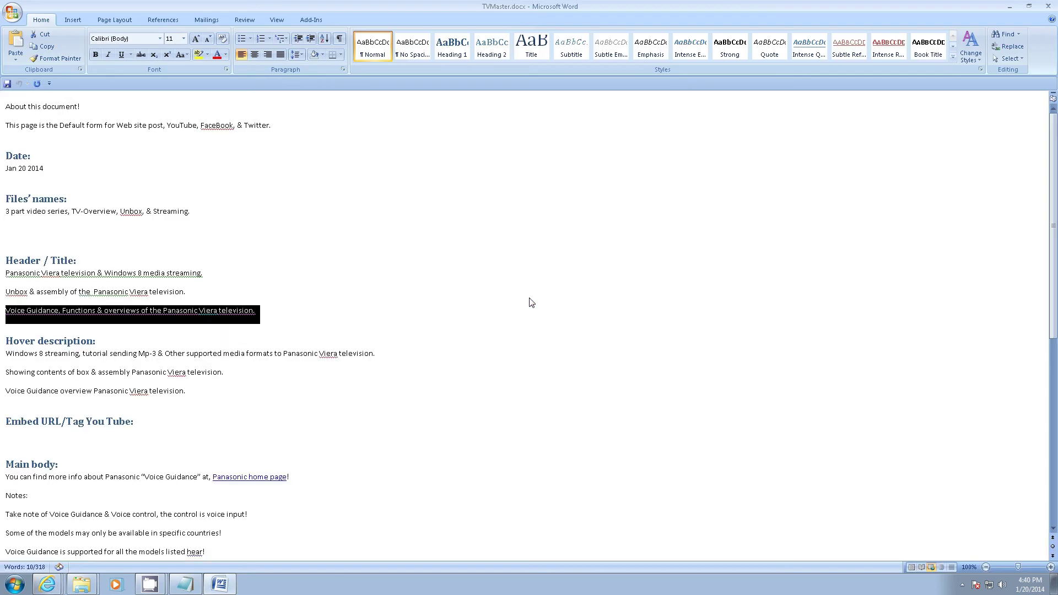
pyautogui.press('Up')
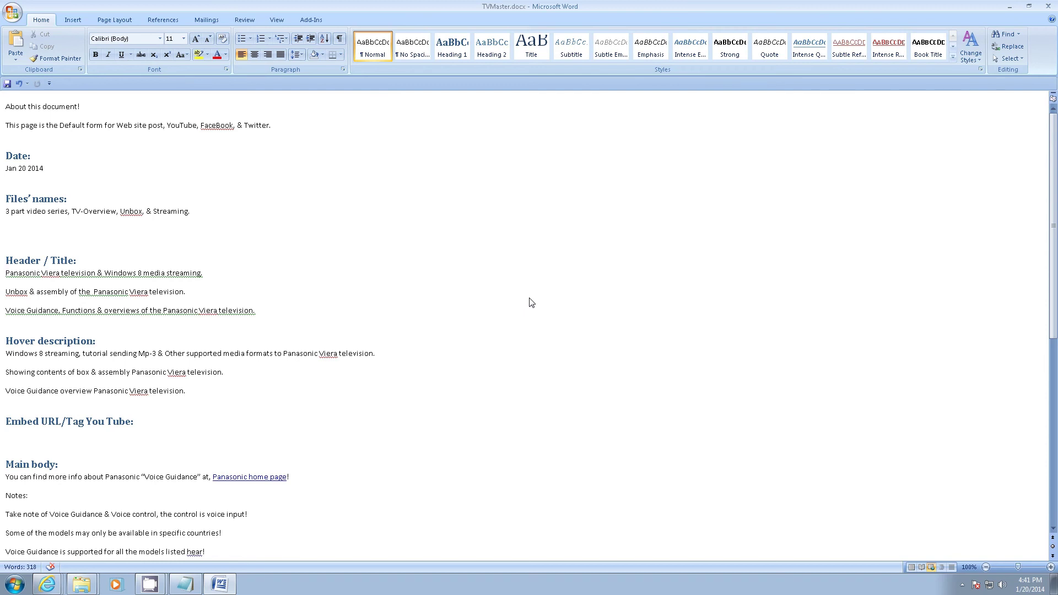
pyautogui.press('Down')
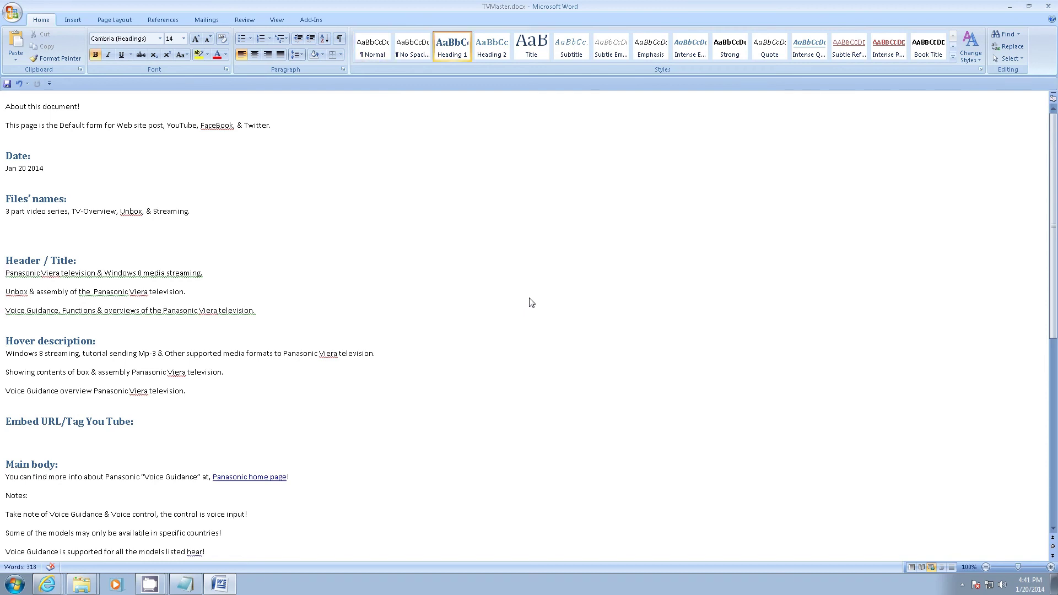
pyautogui.press('Down')
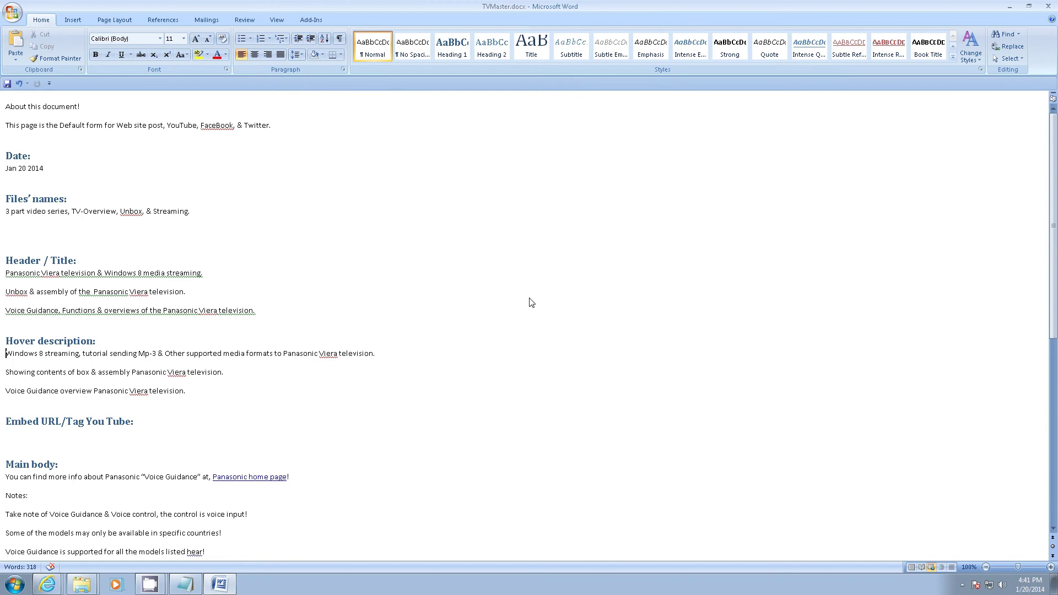
pyautogui.hotkey('shift', 'Down')
pyautogui.hotkey('ctrl', 'c')
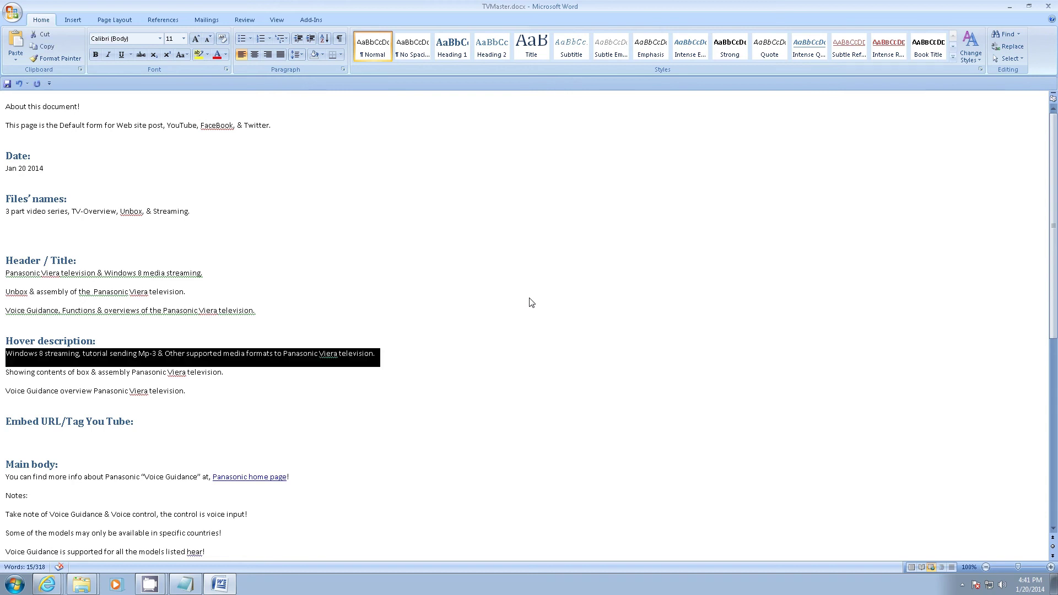
# - Switch back to the YouTube upload page and paste the copied hover description line into the Description, keeping the title as is
pyautogui.hotkey('alt', 'Tab')
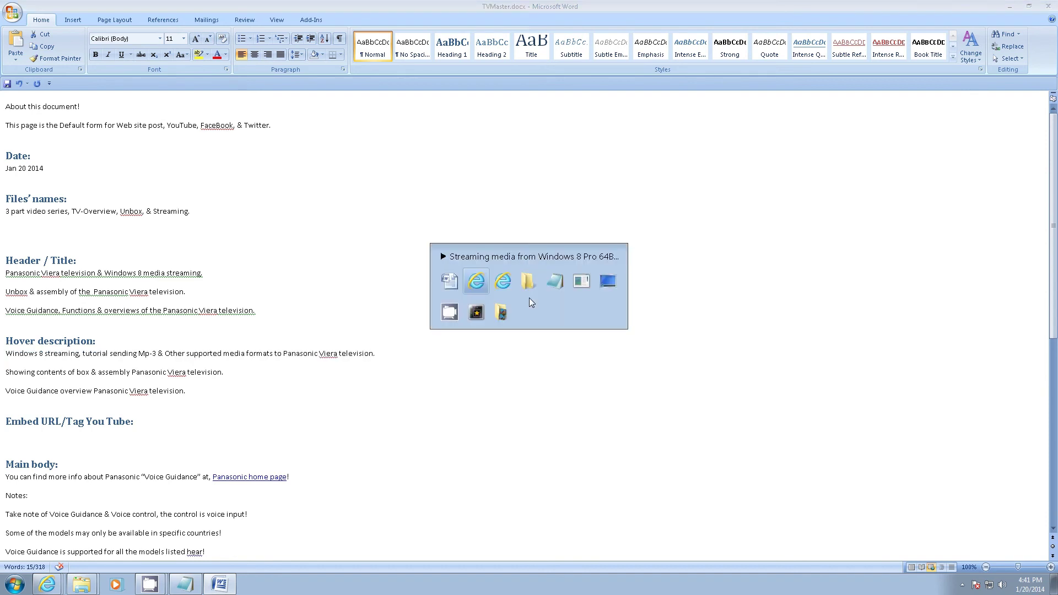
pyautogui.hotkey('alt', 'Tab')
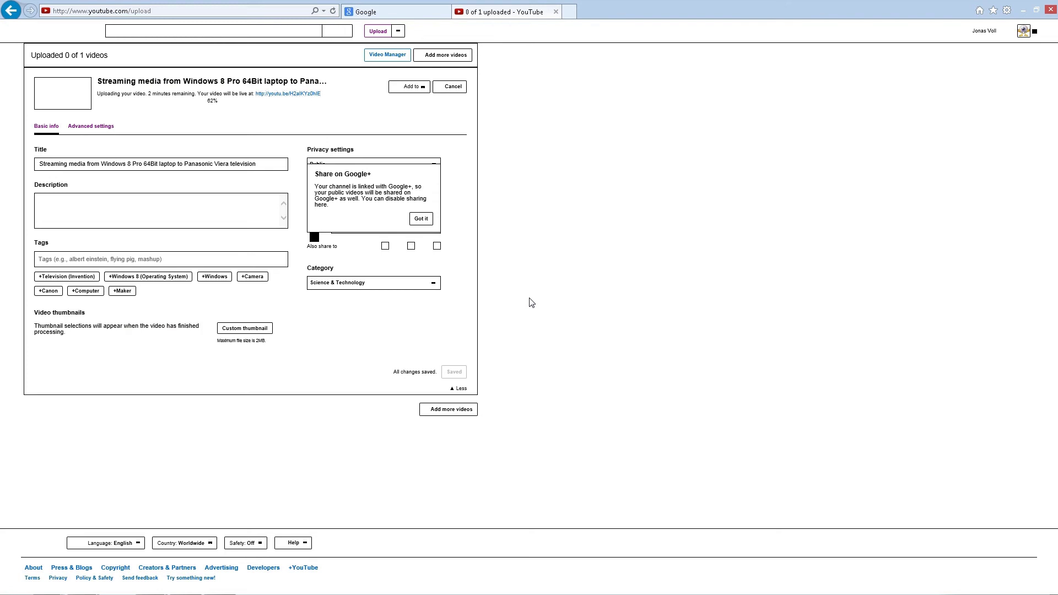
pyautogui.hotkey('ctrl', 'v')
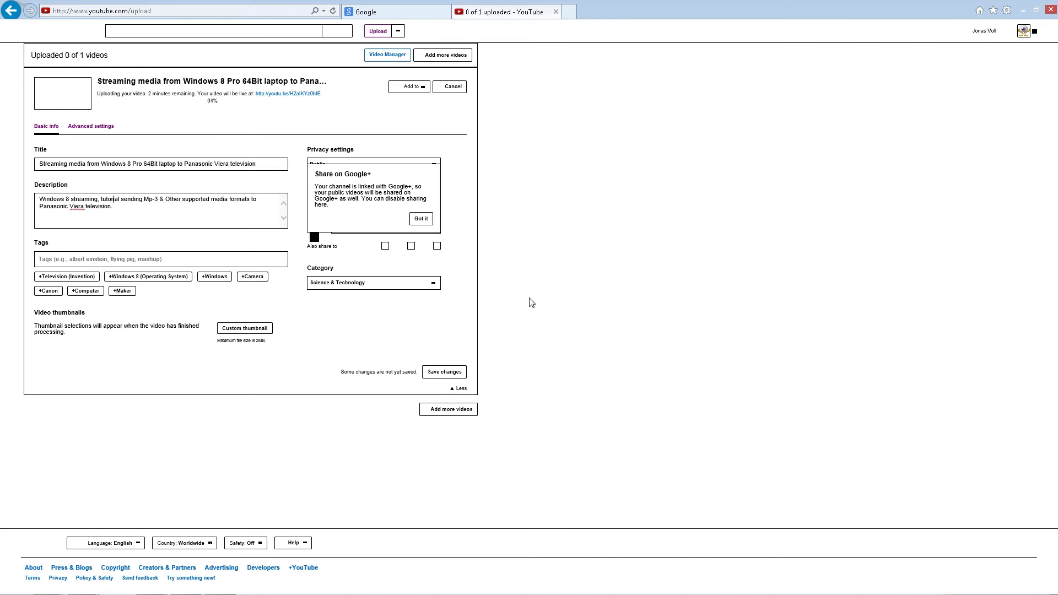
pyautogui.hotkey('shift', 'Tab')
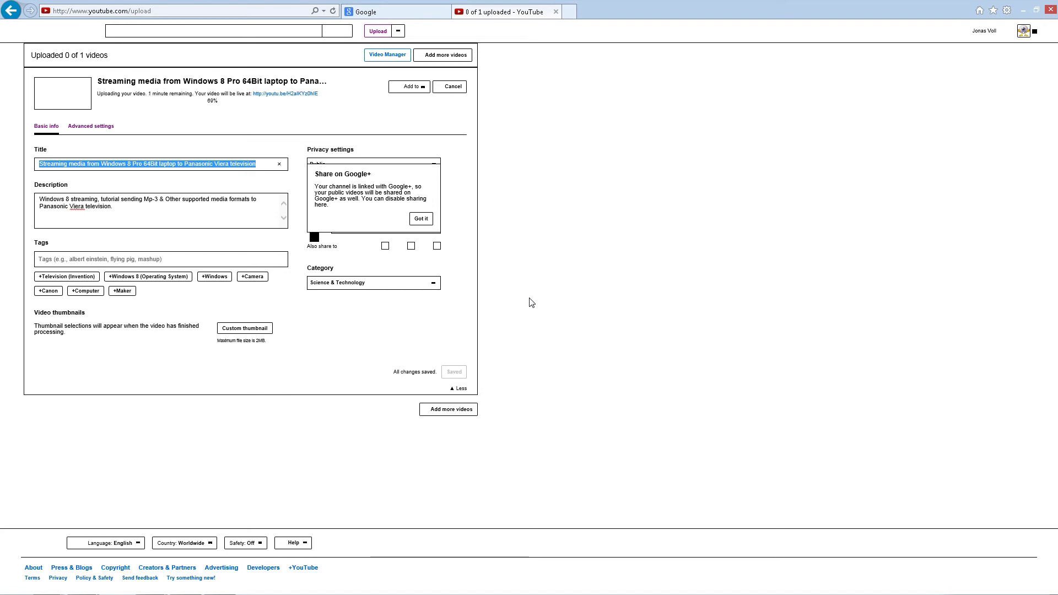
pyautogui.press('Tab')
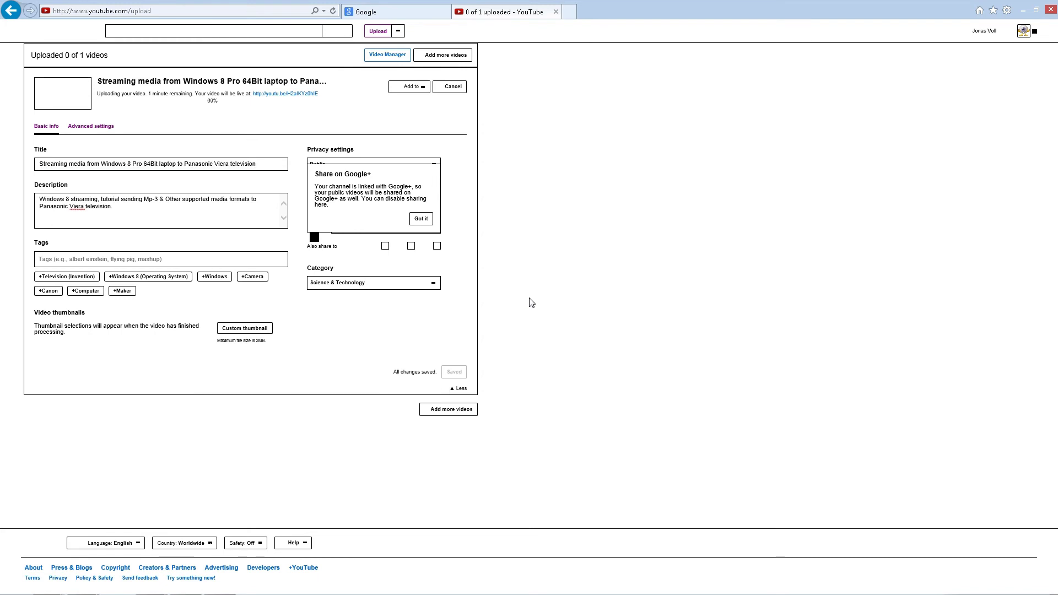
pyautogui.write('i')
# - Switch to the streaming video's own window, copy its full web address and reload the page
pyautogui.hotkey('alt', 'Tab')
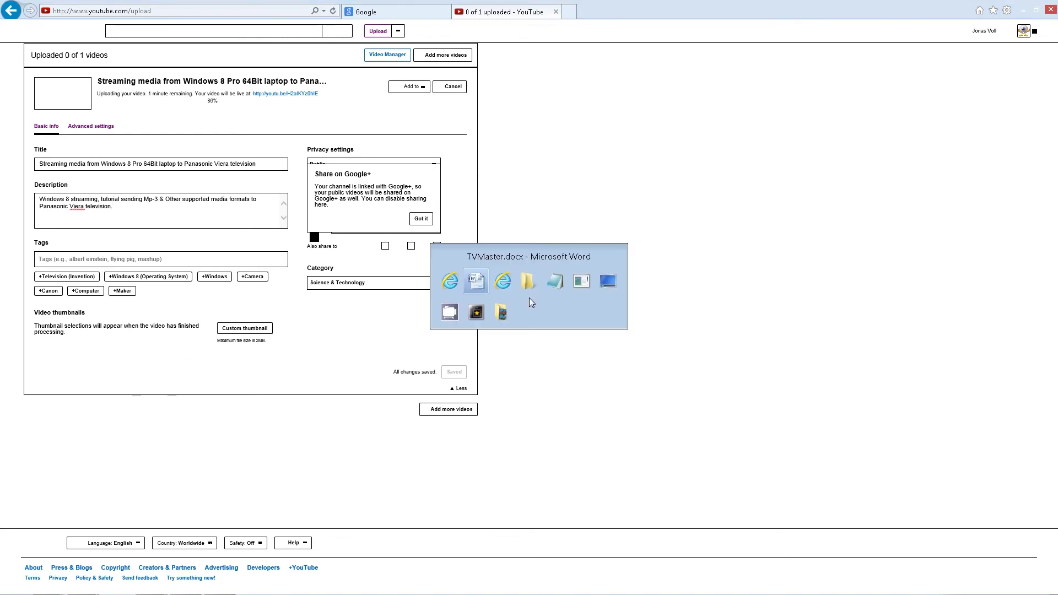
pyautogui.hotkey('alt', 'Tab')
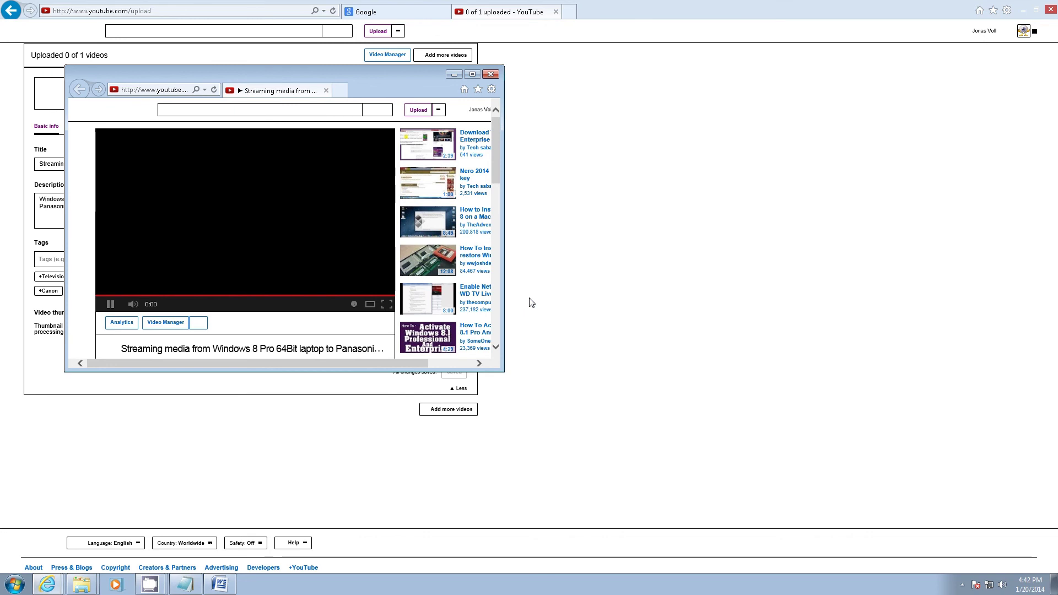
pyautogui.hotkey('alt', 'd')
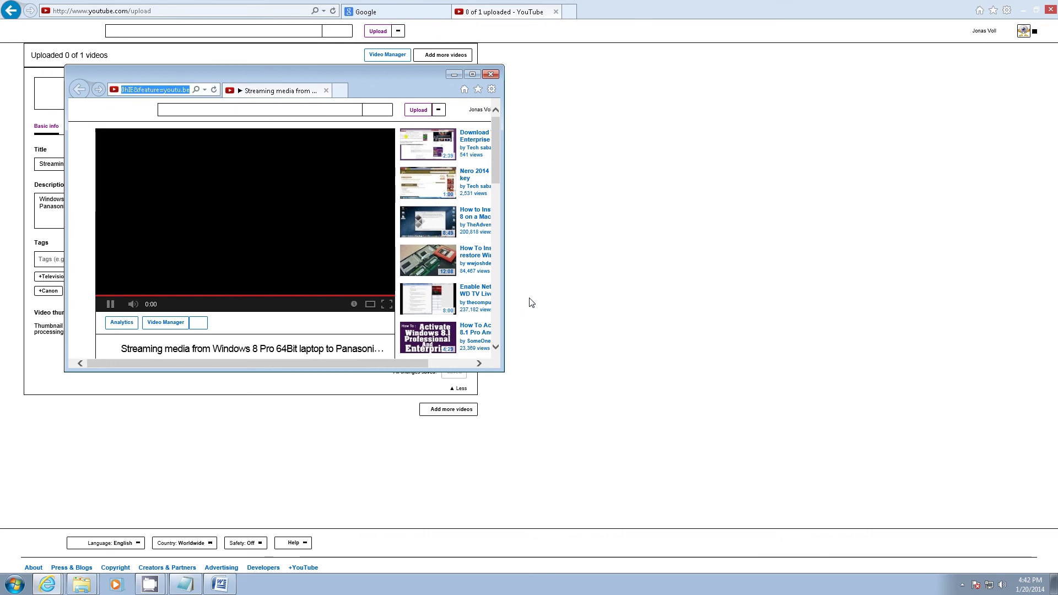
pyautogui.press('BackSpace')
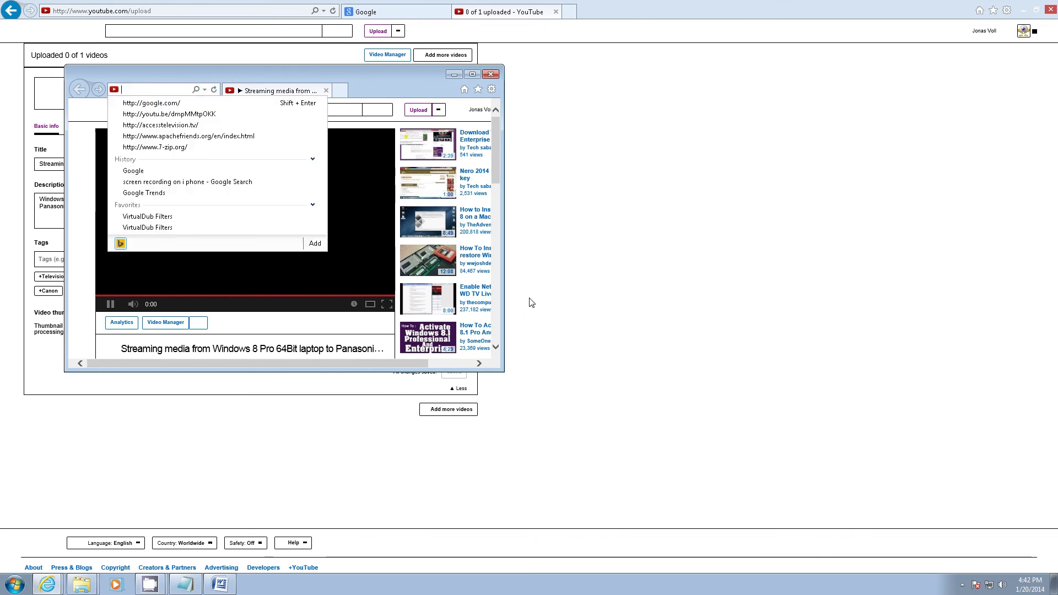
pyautogui.press('Escape')
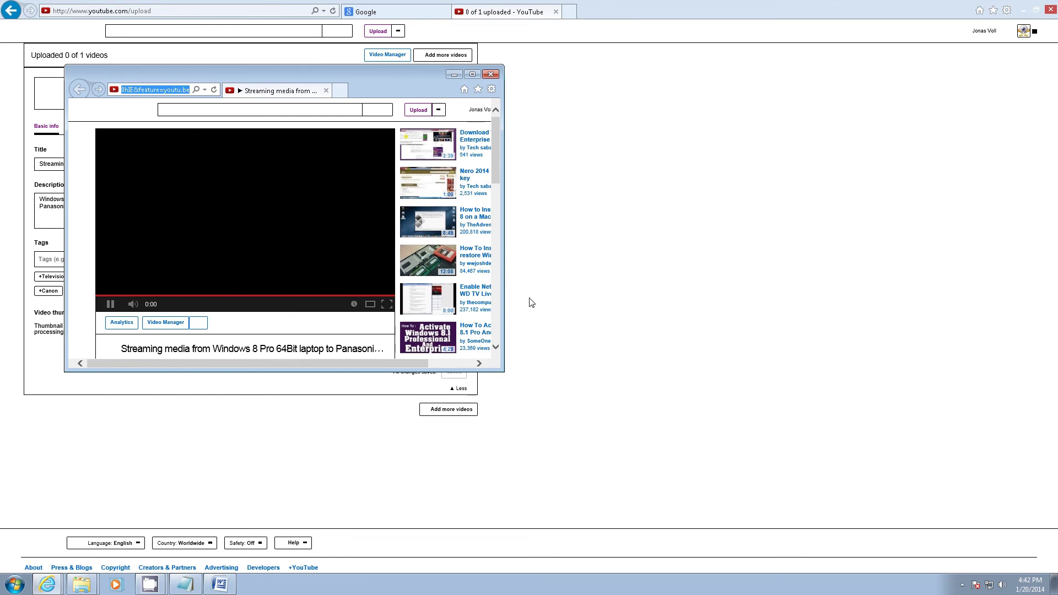
pyautogui.press('Return')
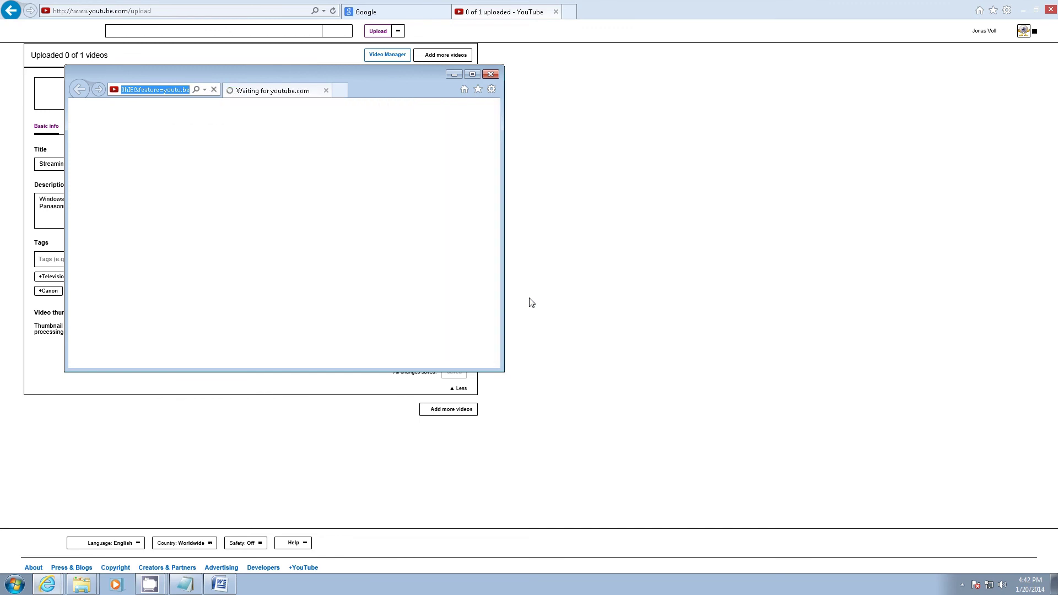
# - Switch to the untitled Notepad file and paste the streaming video's address below the first link, leaving a blank line between them
pyautogui.hotkey('alt', 'Tab')
pyautogui.hotkey('alt', 'Tab')
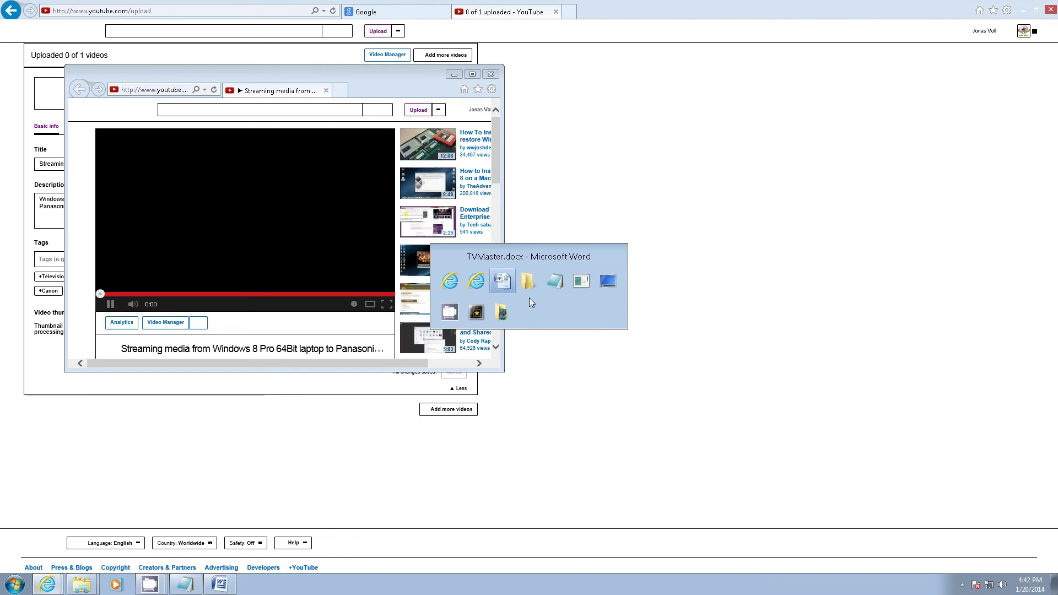
pyautogui.hotkey('alt', 'Tab')
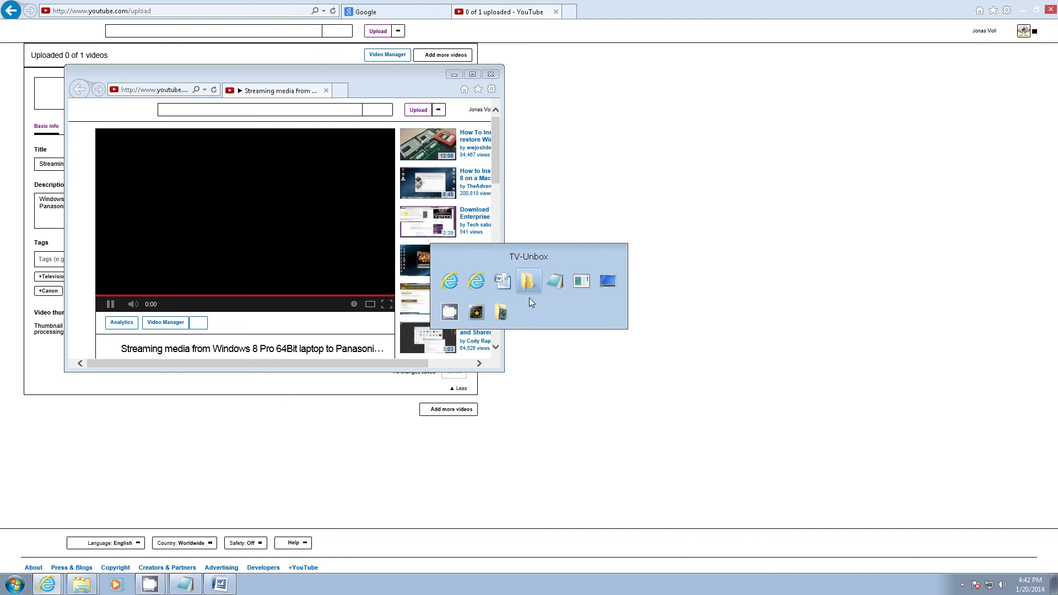
pyautogui.hotkey('alt', 'Tab')
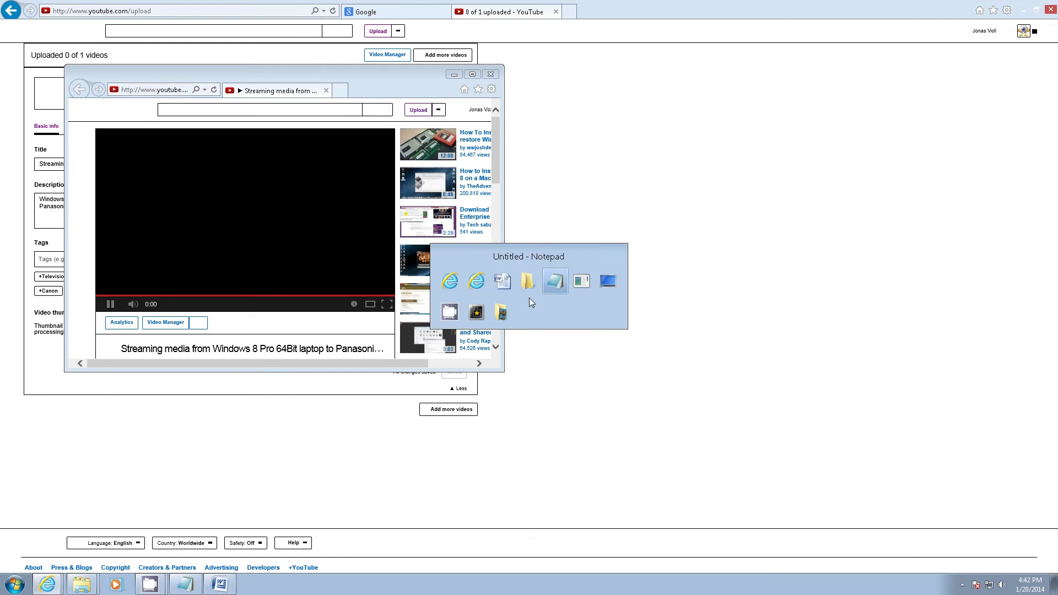
pyautogui.hotkey('alt', 'Tab')
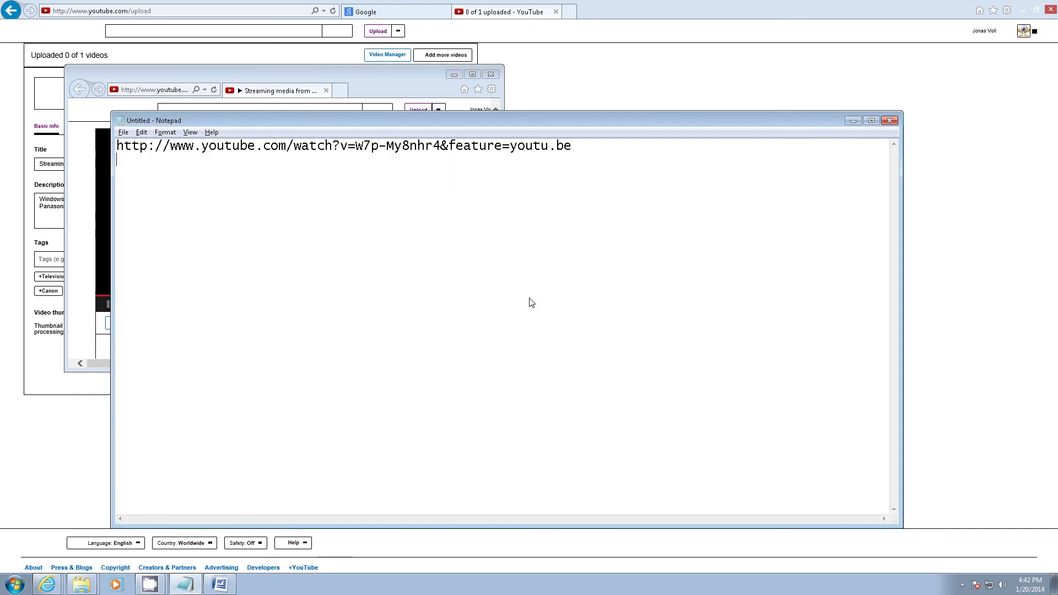
pyautogui.press('Return')
pyautogui.write('http://www.youtube.com/watch?v=H2aIKYzOhIE&feature=youtu.be')
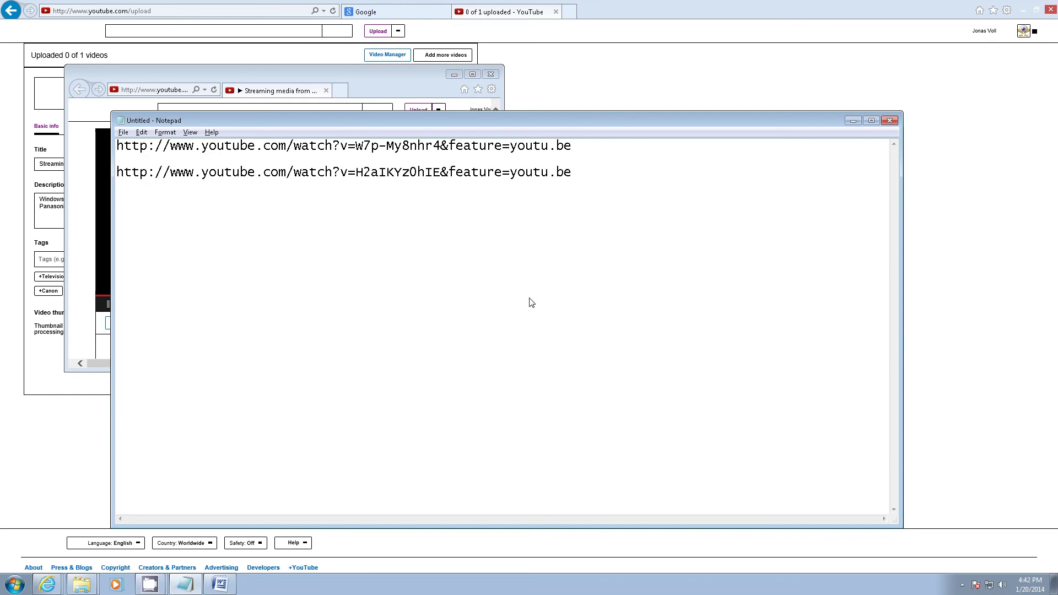
pyautogui.press('Return')
# - Reload the streaming video's page to check playback, then close its window and return to the YouTube upload page
pyautogui.hotkey('alt', 'Tab')
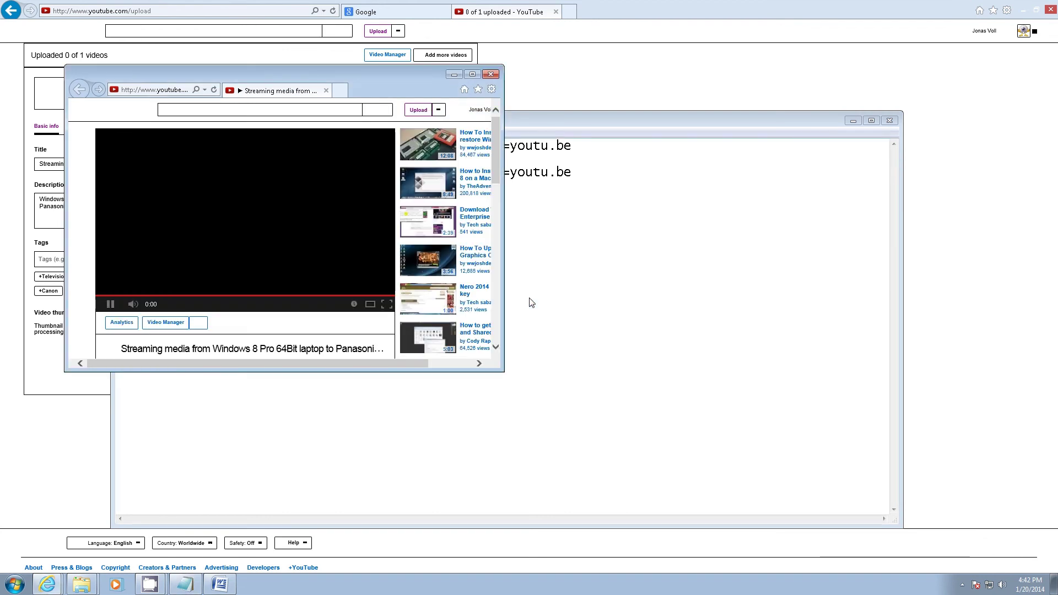
pyautogui.press('F5')
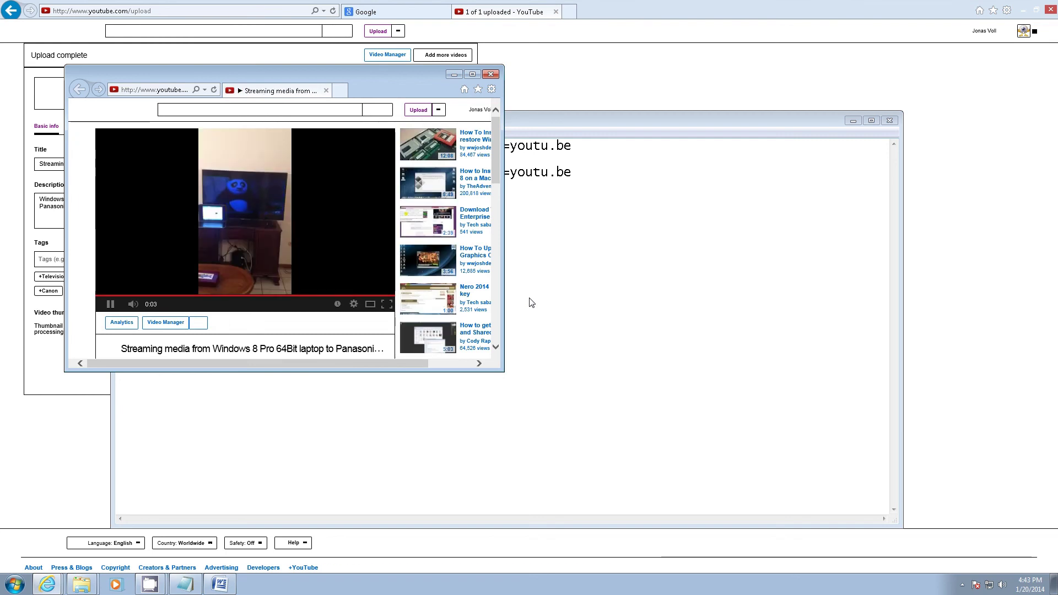
pyautogui.hotkey('alt', 'F4')
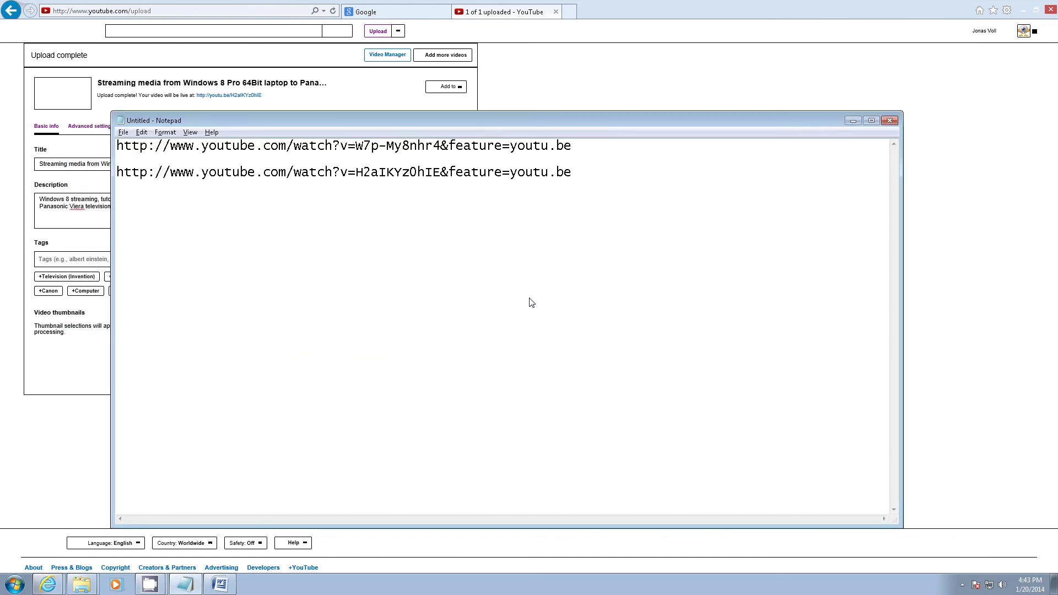
pyautogui.hotkey('alt', 'Tab')
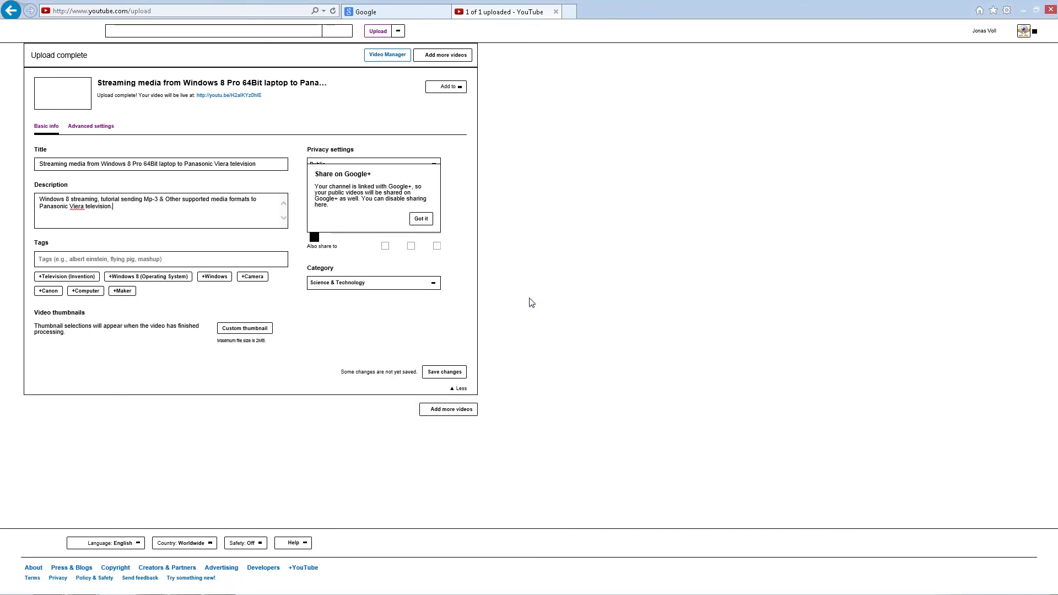
# - Open YouTube's Upload page from the screen reader's list of links
pyautogui.press('Insert+F7')
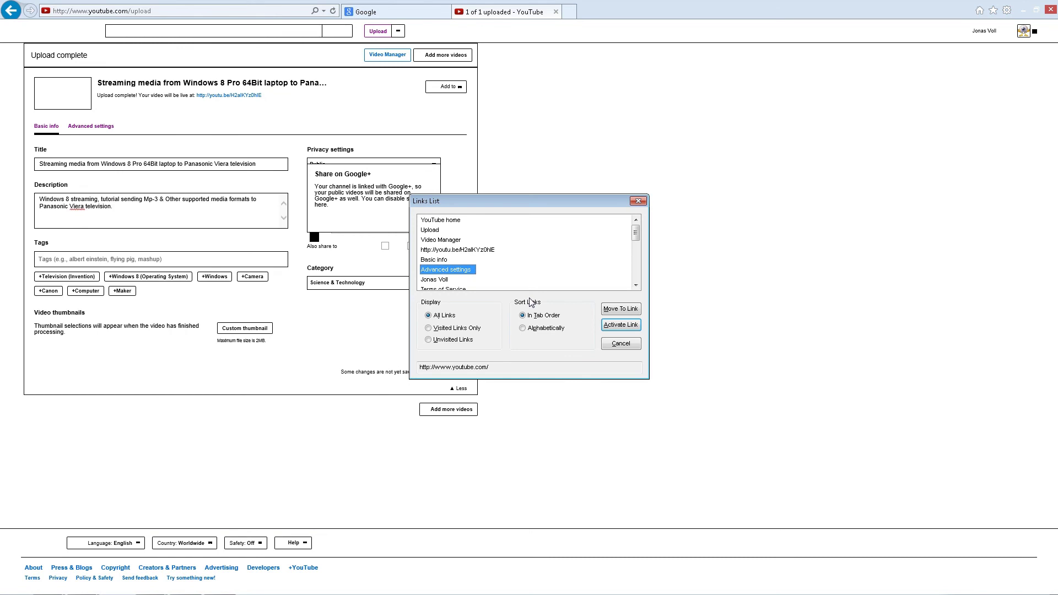
pyautogui.press('u')
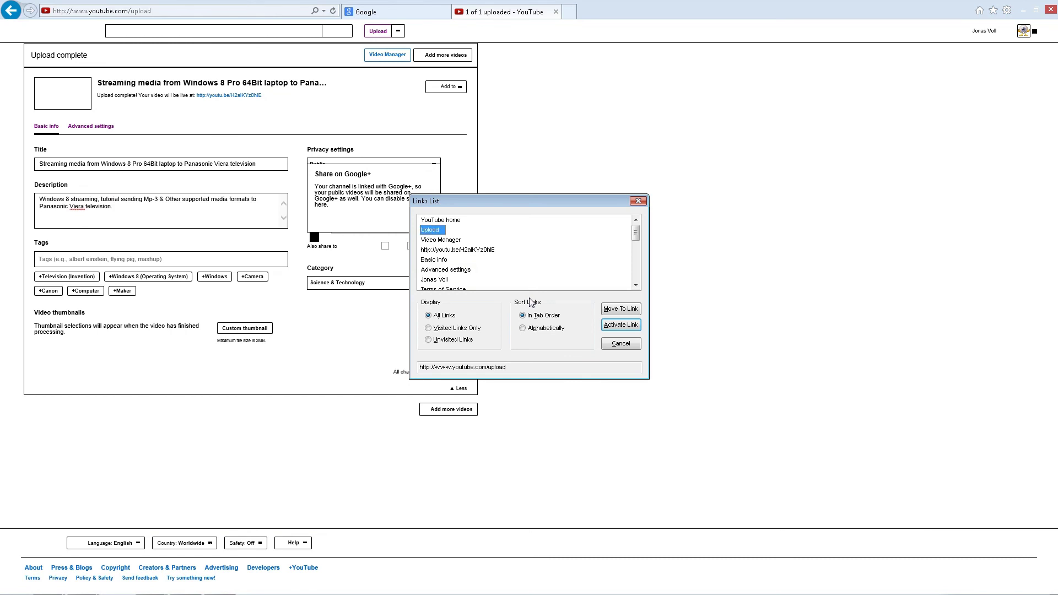
pyautogui.press('Return')
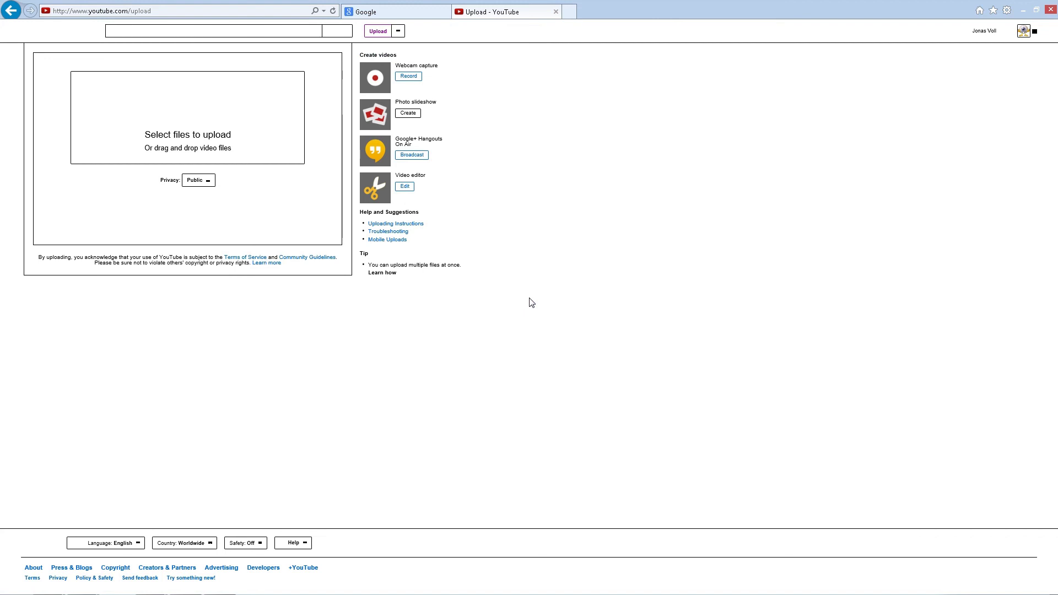
# - Use the screen reader's list of page buttons to activate Choose files and open the file selection dialog
pyautogui.press('Insert+F3')
pyautogui.press('Down')
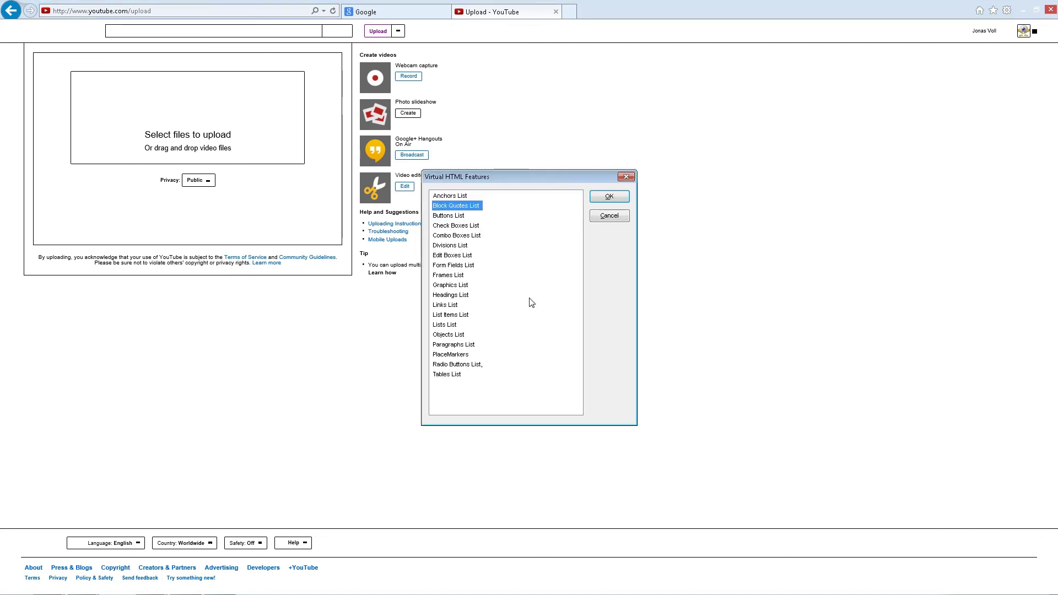
pyautogui.press('Down')
pyautogui.press('Return')
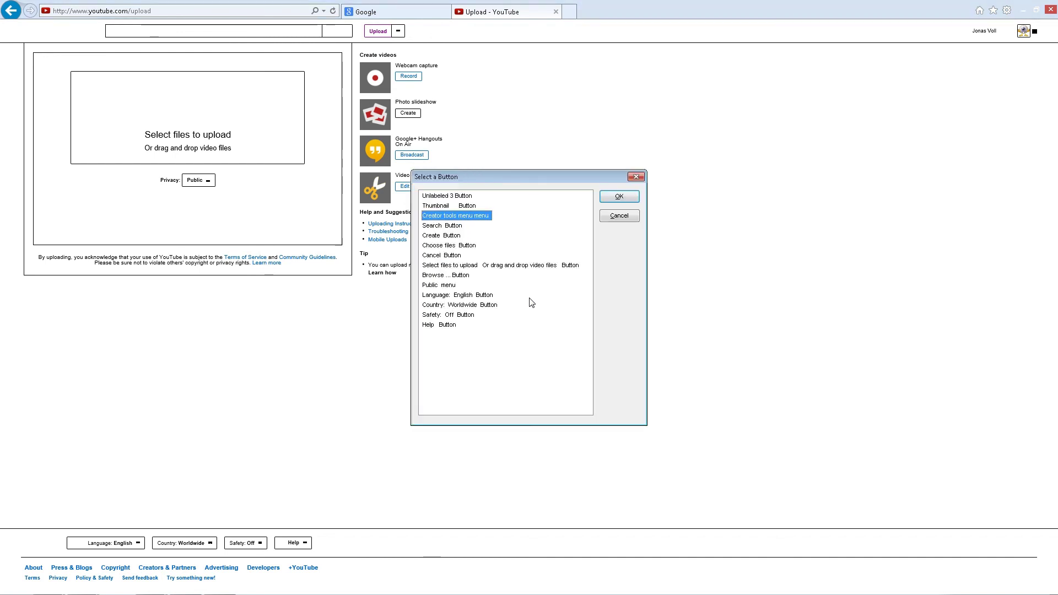
pyautogui.press('Down')
pyautogui.press('Down')
pyautogui.press('Down')
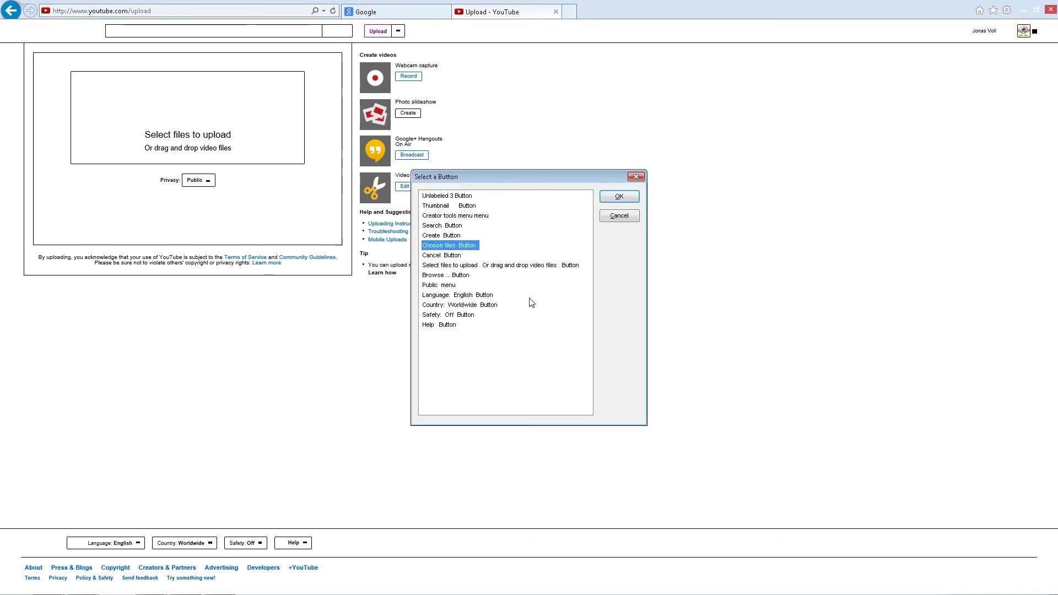
pyautogui.press('Return')
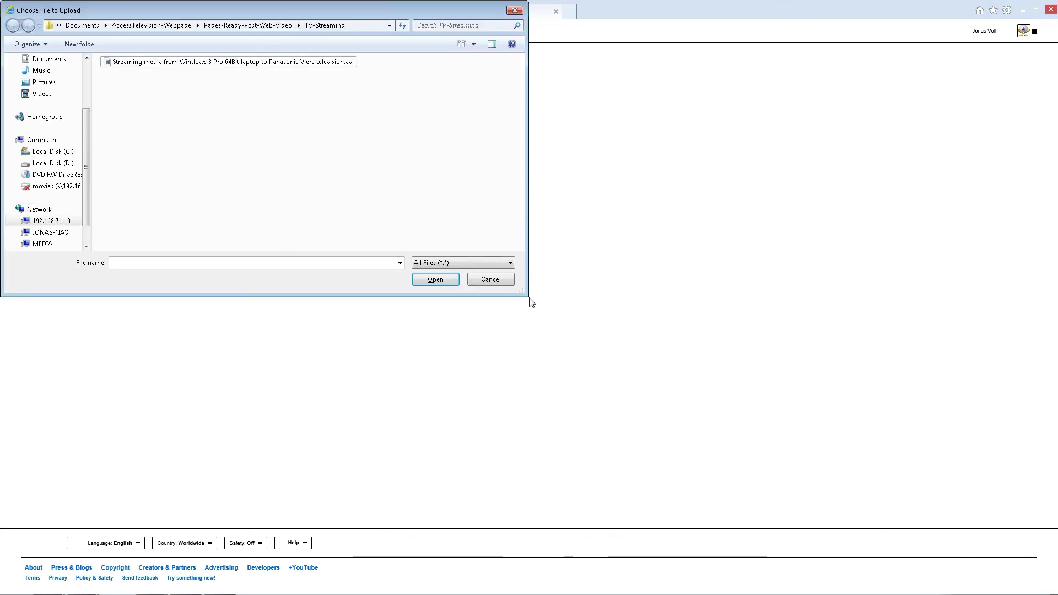
# - Go up to Pages-Ready-Post-Web-Video, open the TV-Unbox folder and upload "Unbox & Assembly of Viera Panasonic Television.avi"
pyautogui.press('BackSpace')
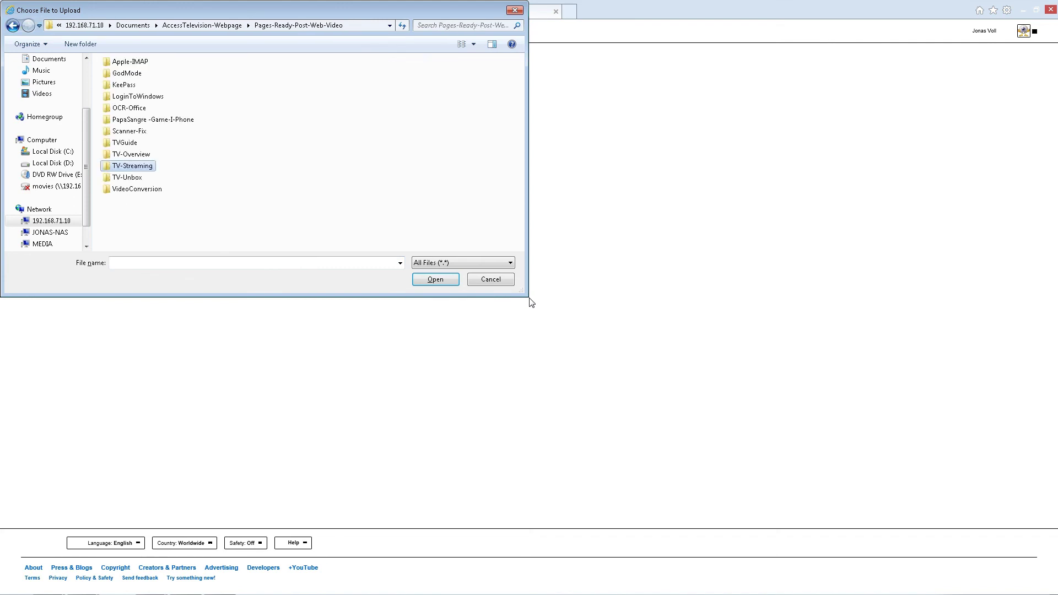
pyautogui.press('Down')
pyautogui.press('Return')
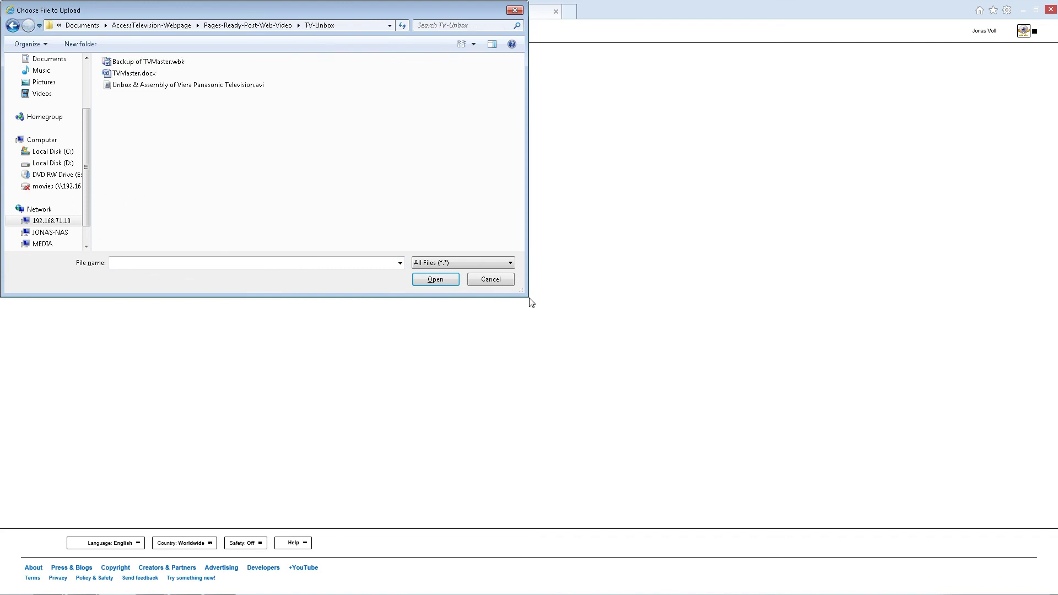
pyautogui.press('Down')
pyautogui.press('Up')
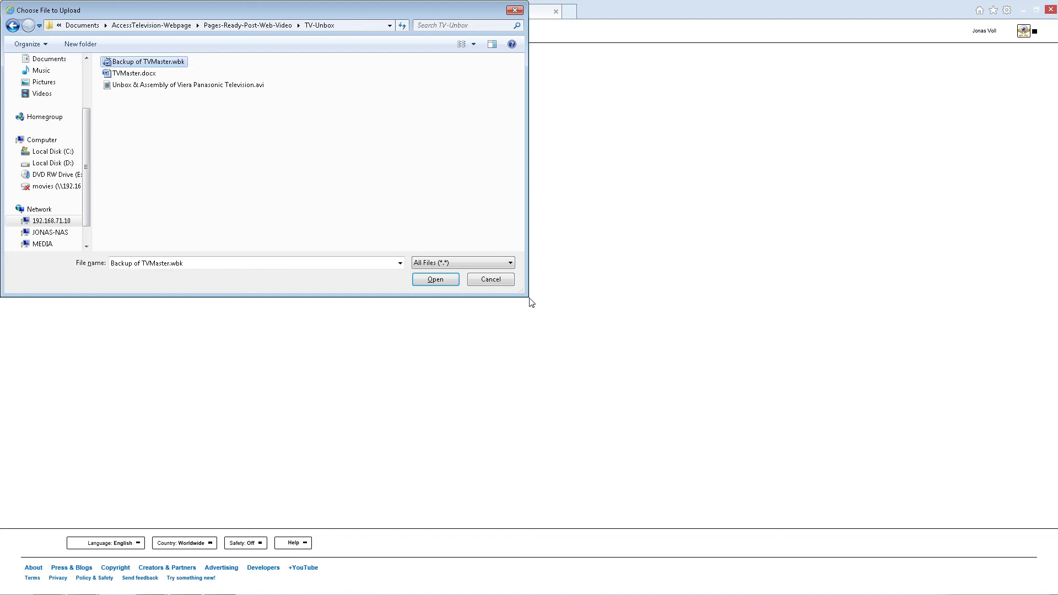
pyautogui.press('Down')
pyautogui.press('Down')
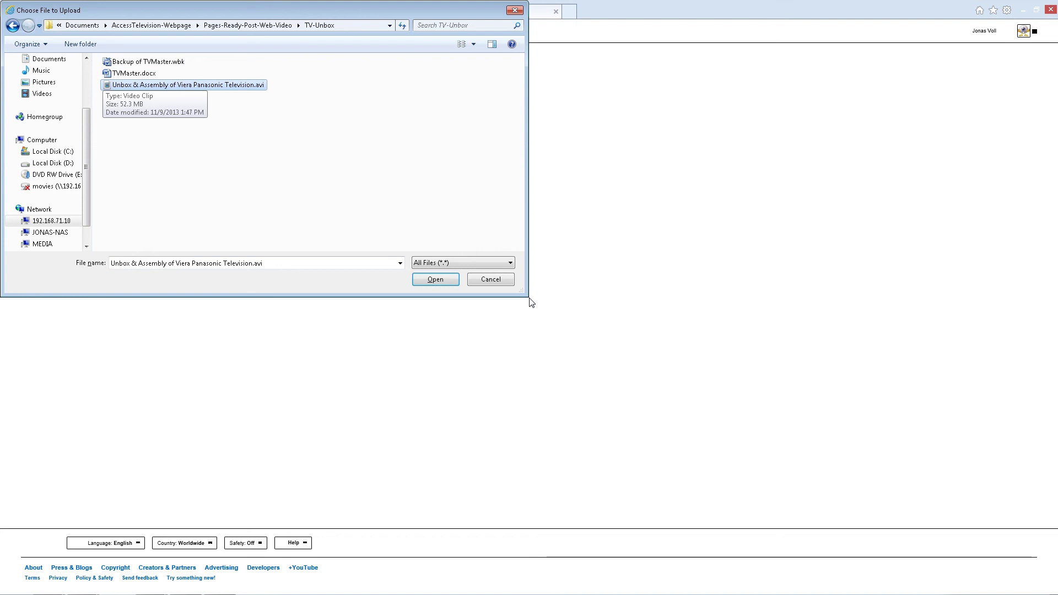
pyautogui.press('Return')
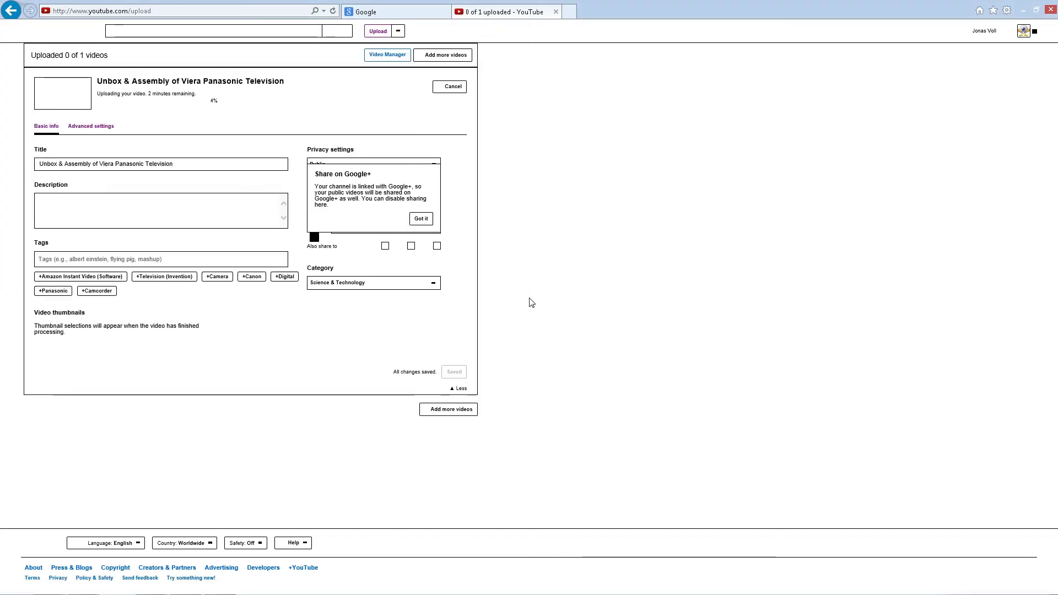
# - Switch to TVMaster.docx in Word and copy the hover description line "Showing contents of box & assembly Panasonic Viera television."
pyautogui.hotkey('alt', 'Tab')
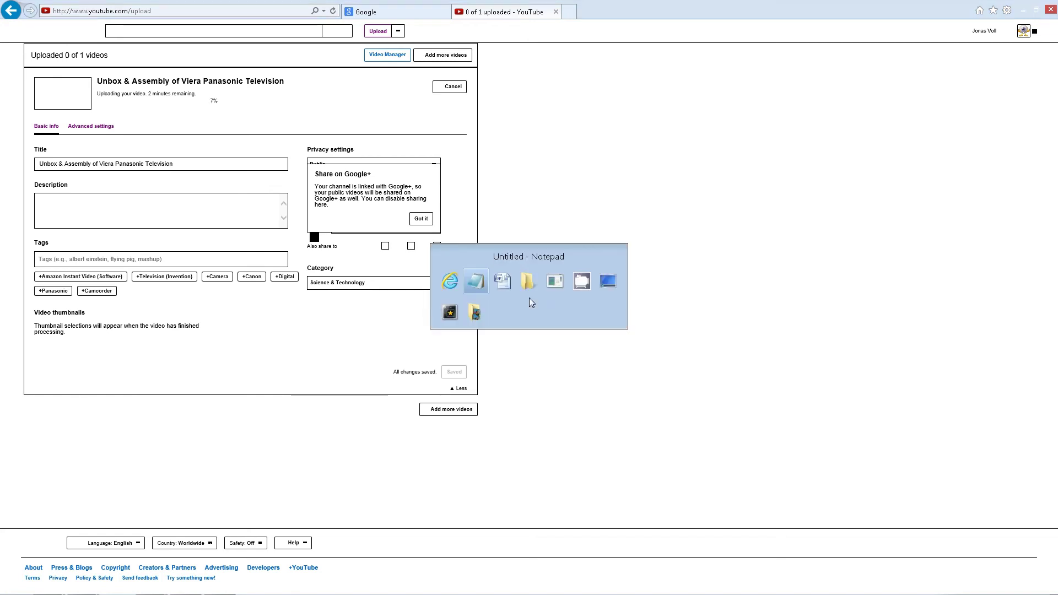
pyautogui.hotkey('alt', 'Tab')
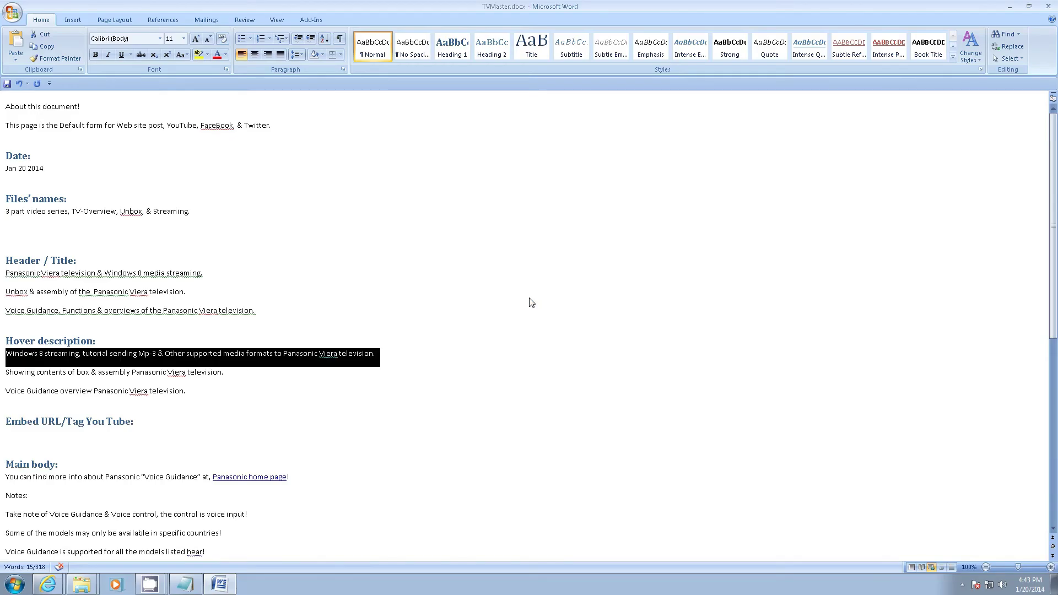
pyautogui.press('Up')
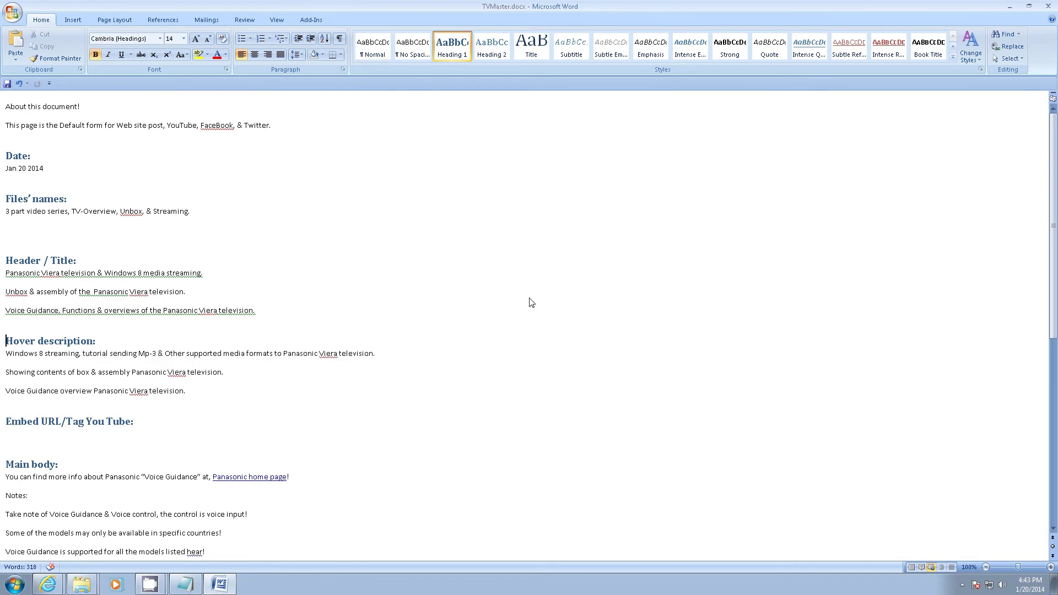
pyautogui.press('Down')
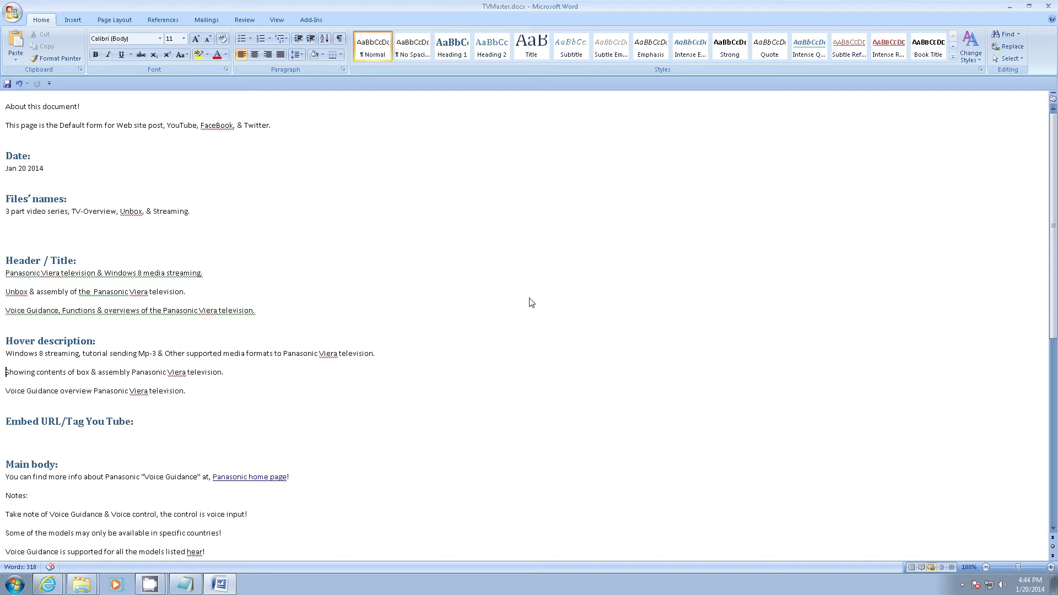
pyautogui.press('Up')
pyautogui.press('Up')
pyautogui.press('Up')
pyautogui.press('Down')
pyautogui.press('Down')
pyautogui.hotkey('shift', 'Down')
pyautogui.hotkey('ctrl', 'c')
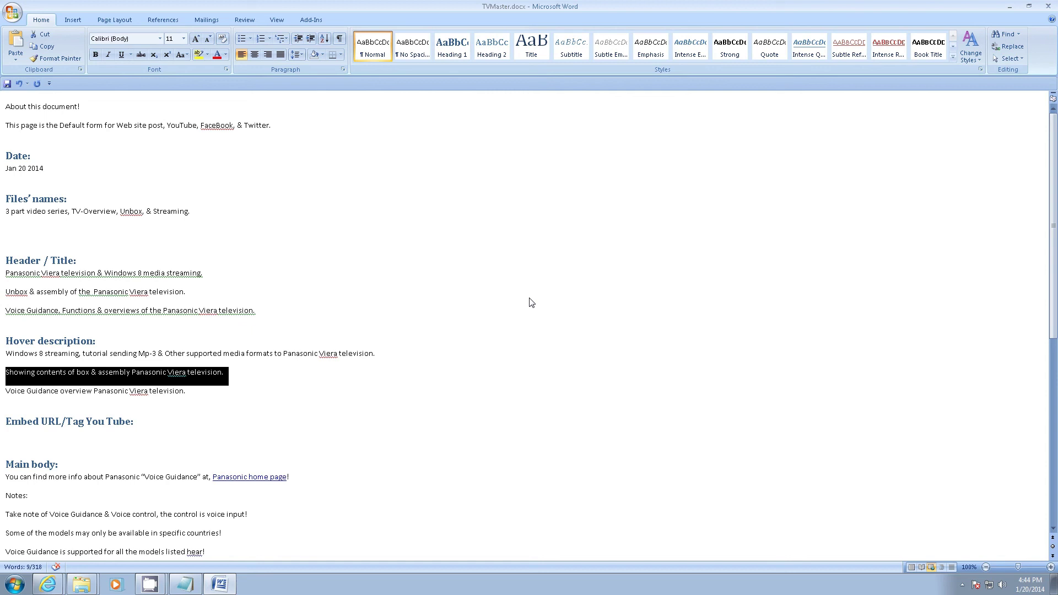
# - Close TVMaster.docx without saving its changes and return to the YouTube upload page
pyautogui.hotkey('alt', 'F4')
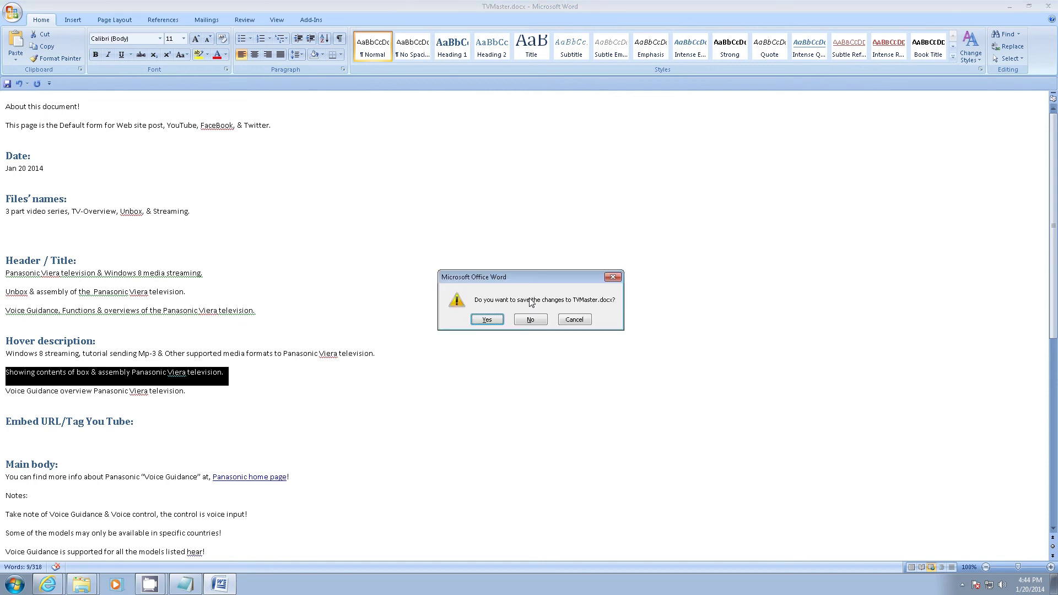
pyautogui.press('Tab')
pyautogui.press('Return')
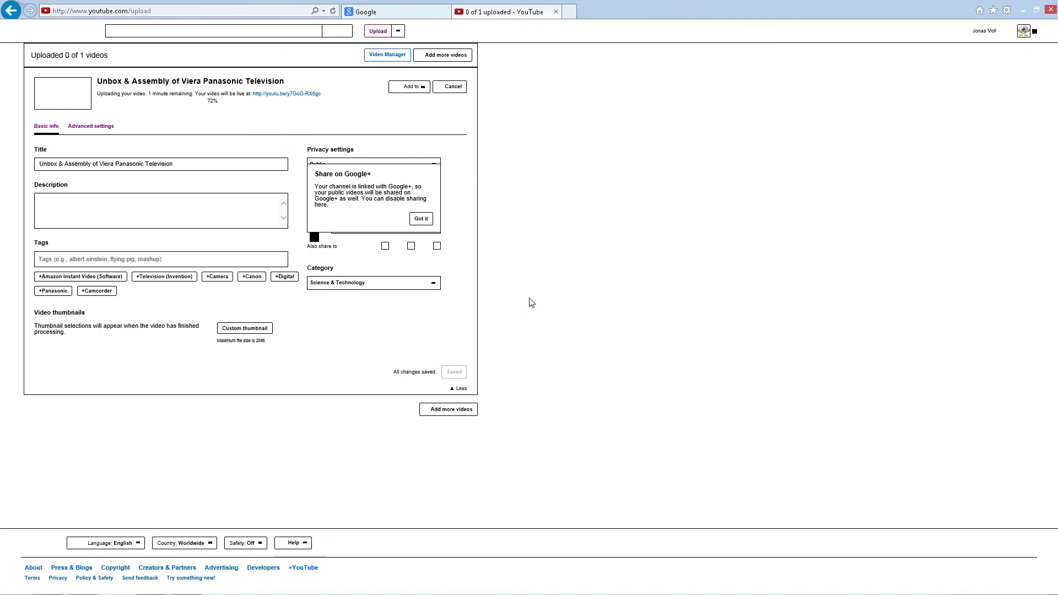
# - Paste the copied line into the unbox video's Description, then check the Notepad link list and return to the upload page
pyautogui.hotkey('ctrl', 'v')
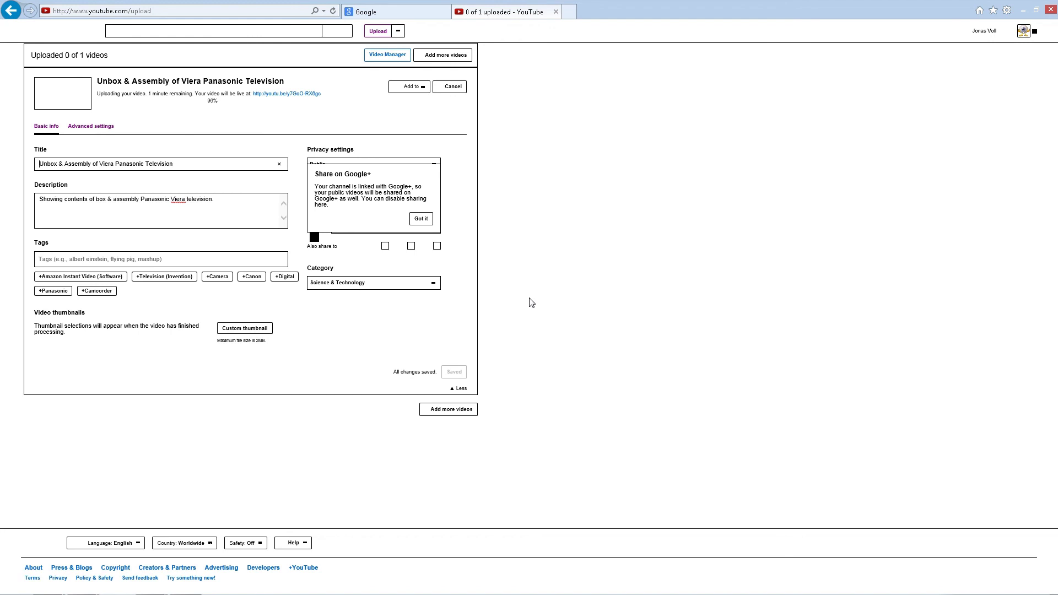
pyautogui.hotkey('alt', 'Tab')
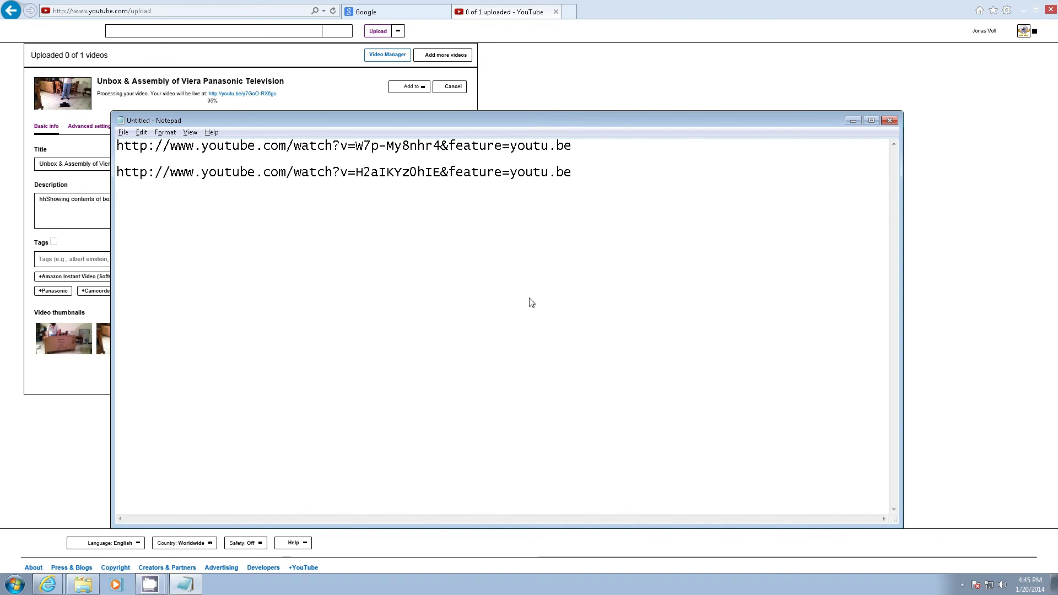
pyautogui.hotkey('alt', 'Tab')
pyautogui.write('hh')
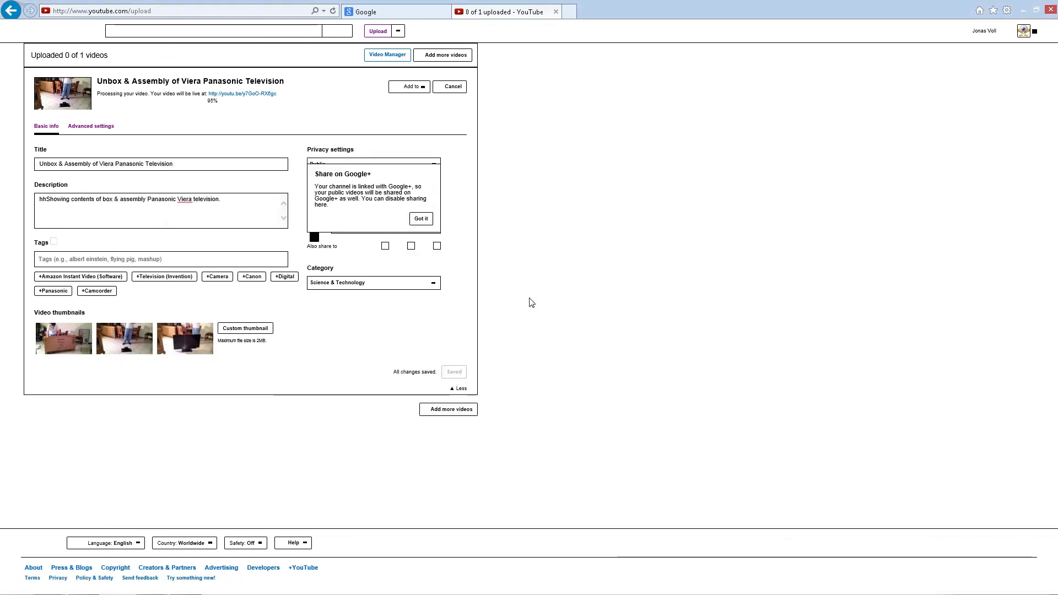
# - Open the unbox video's youtu.be link in a new window from the links list, then close that window
pyautogui.press('Insert+F7')
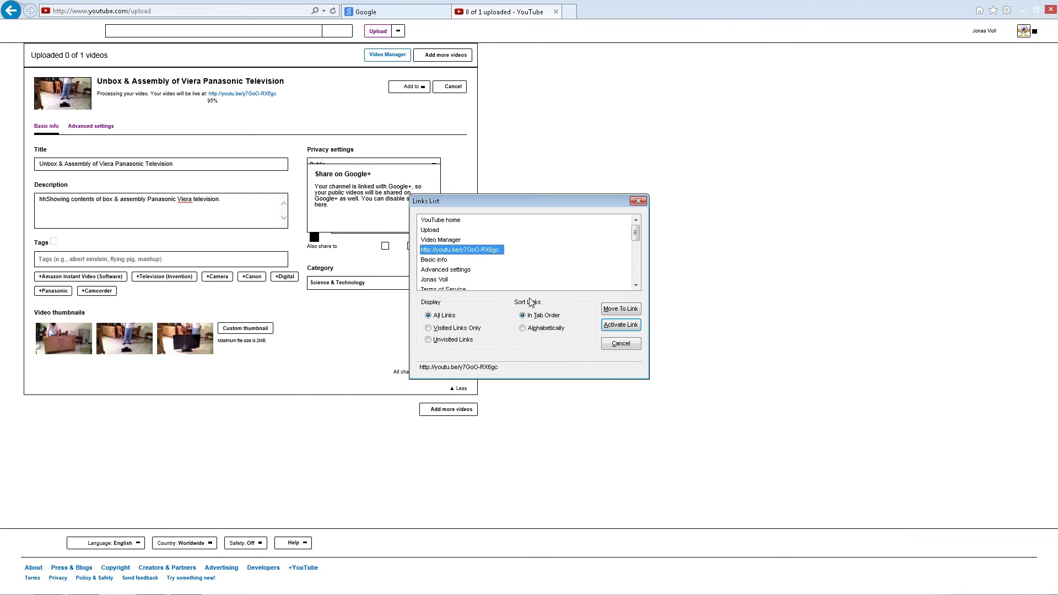
pyautogui.hotkey('alt', 'm')
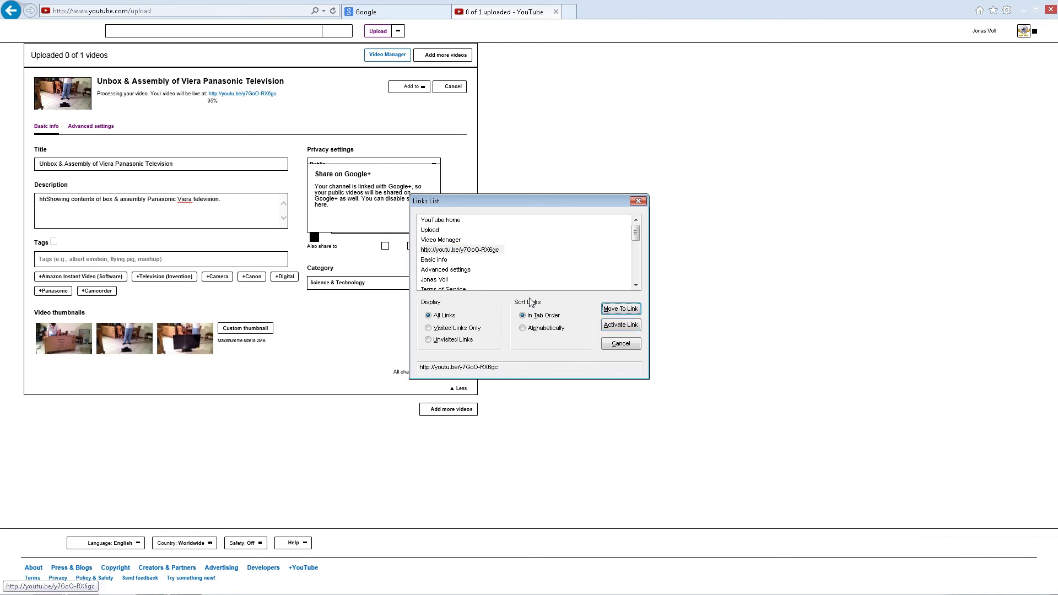
pyautogui.hotkey('shift', 'F10')
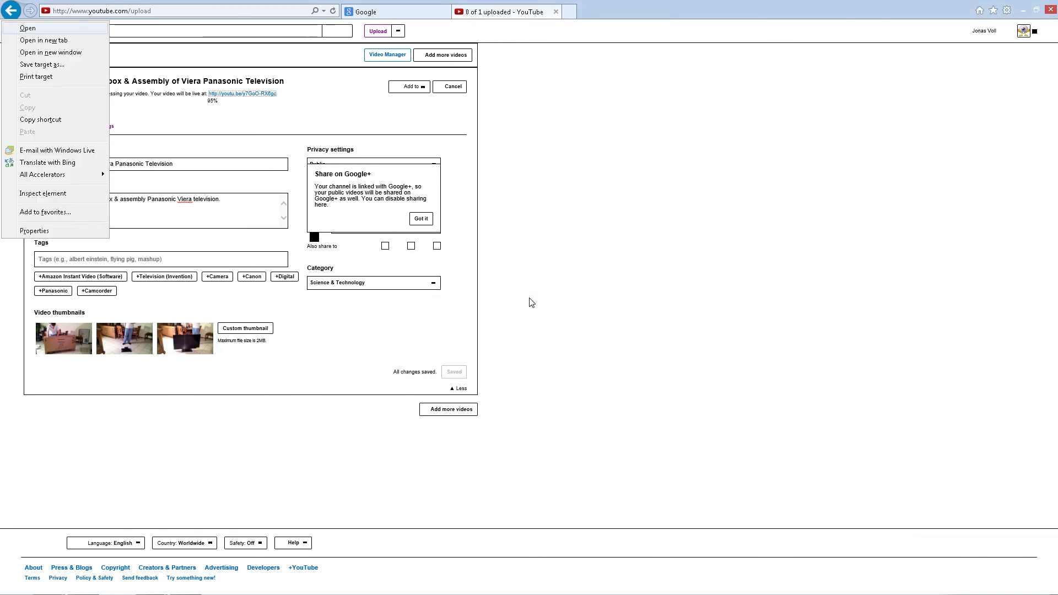
pyautogui.press('Down')
pyautogui.press('Down')
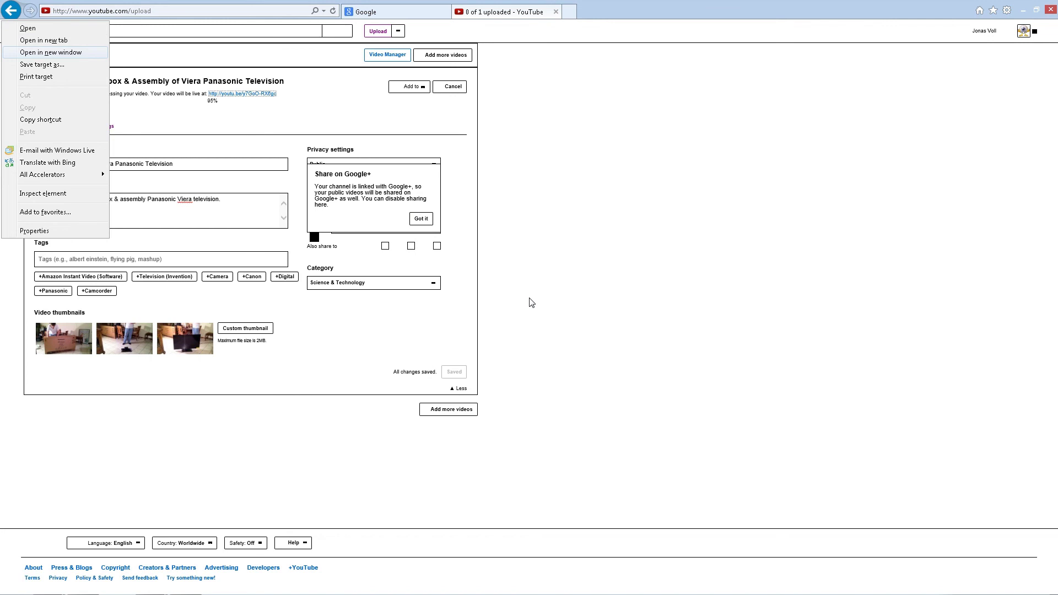
pyautogui.press('Return')
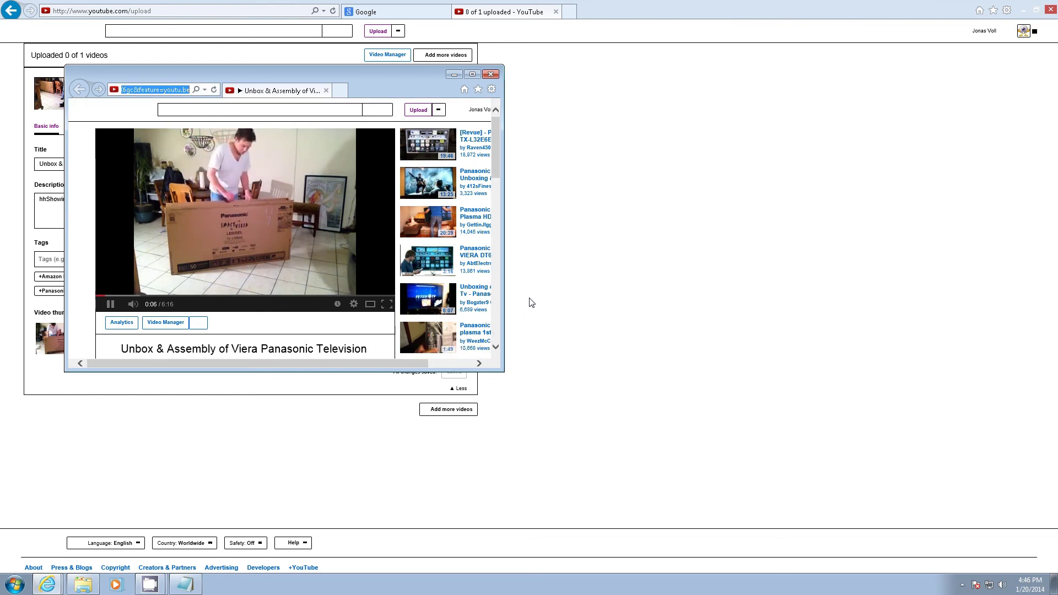
pyautogui.hotkey('ctrl', 'w')
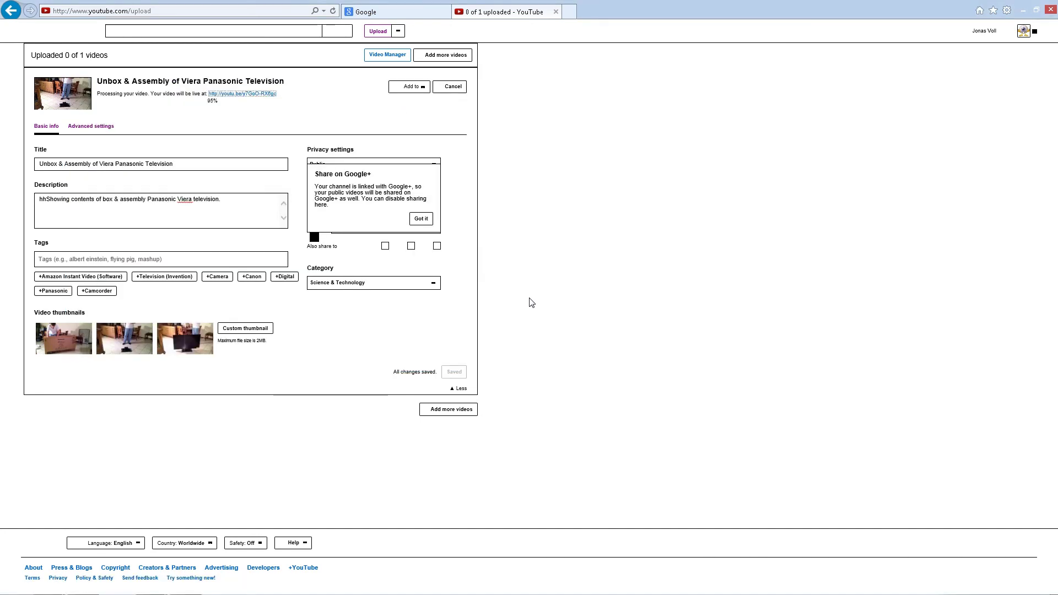
# - Switch to Notepad, paste the clipboard contents below the second link after a blank line, and return to the YouTube upload page
pyautogui.hotkey('alt', 'Tab')
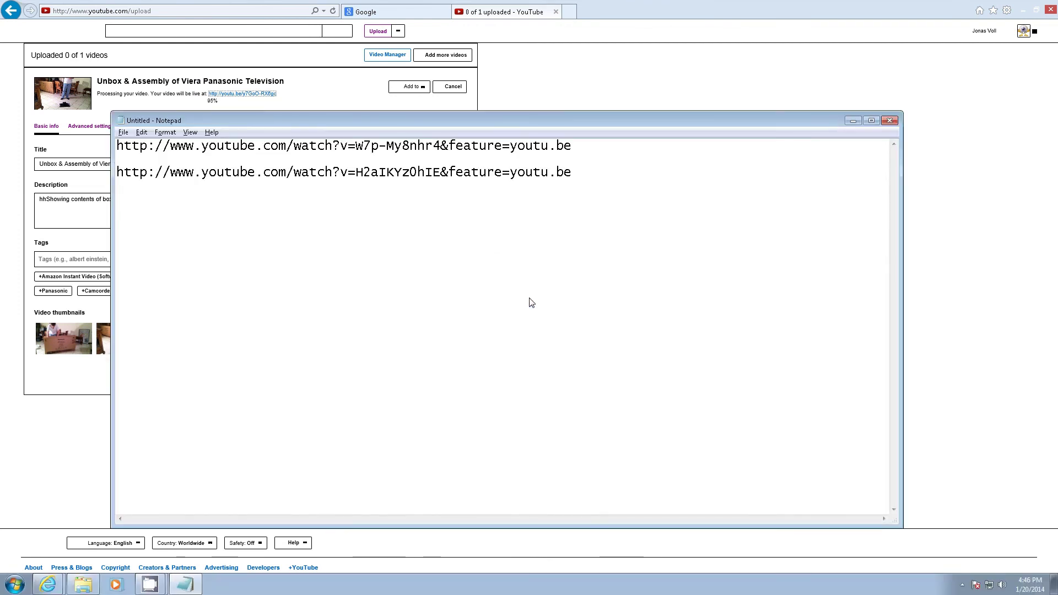
pyautogui.write('Showing contents of box & assembly Panasonic Viera television.')
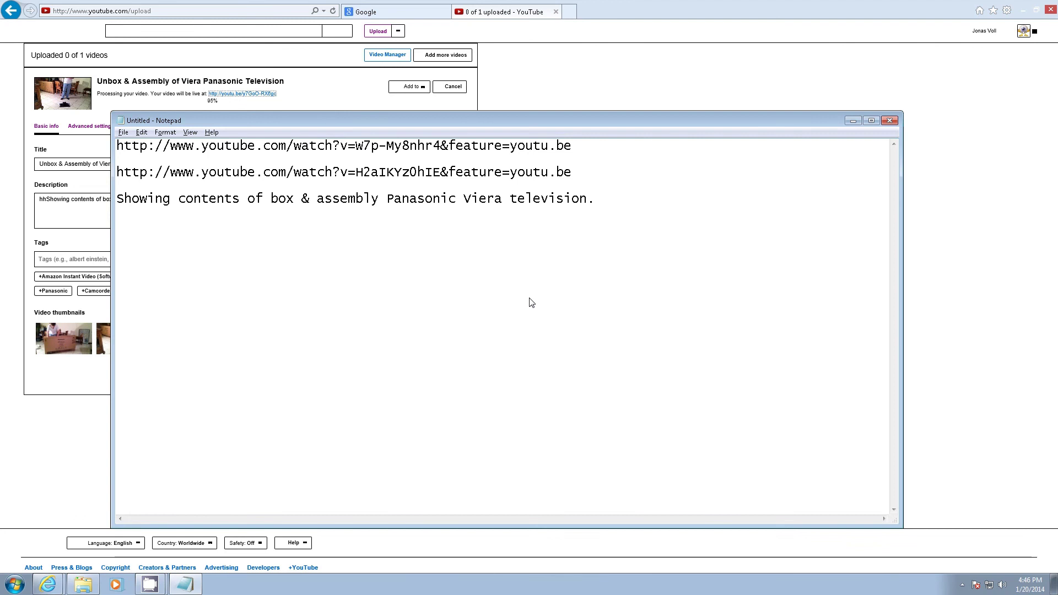
pyautogui.hotkey('alt', 'Tab')
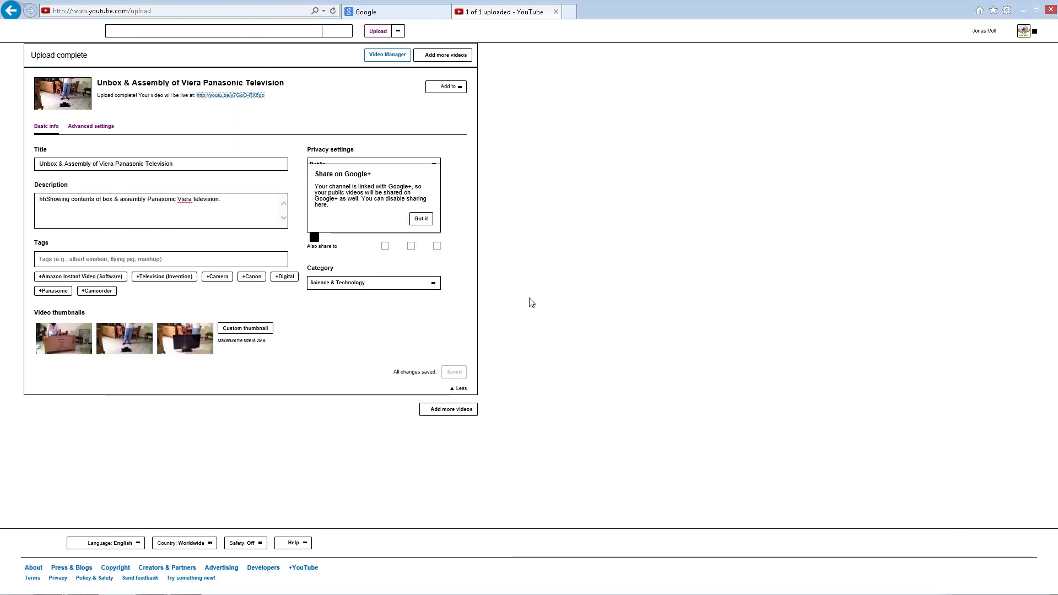